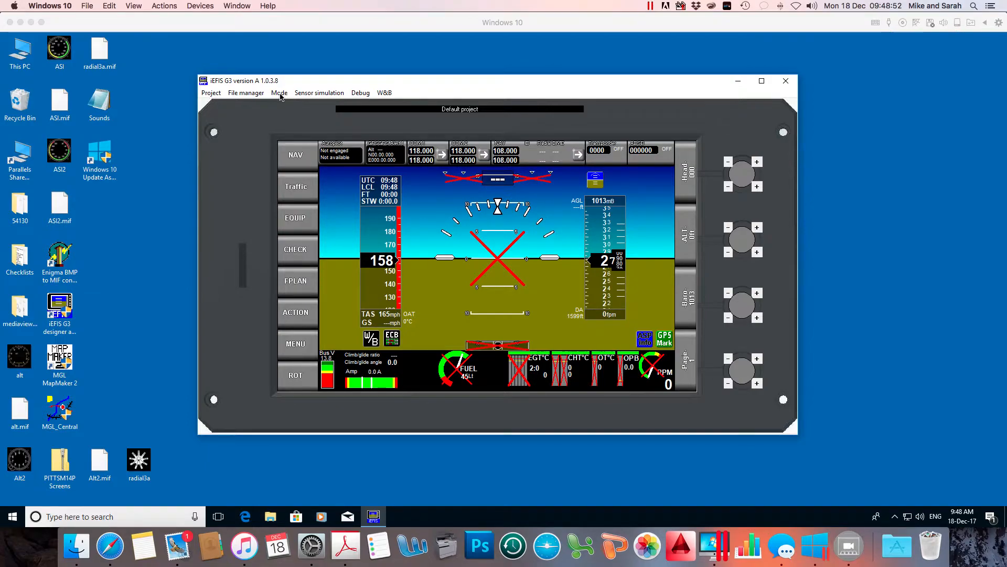
{"action": "left_click", "coordinate": [281, 95]}
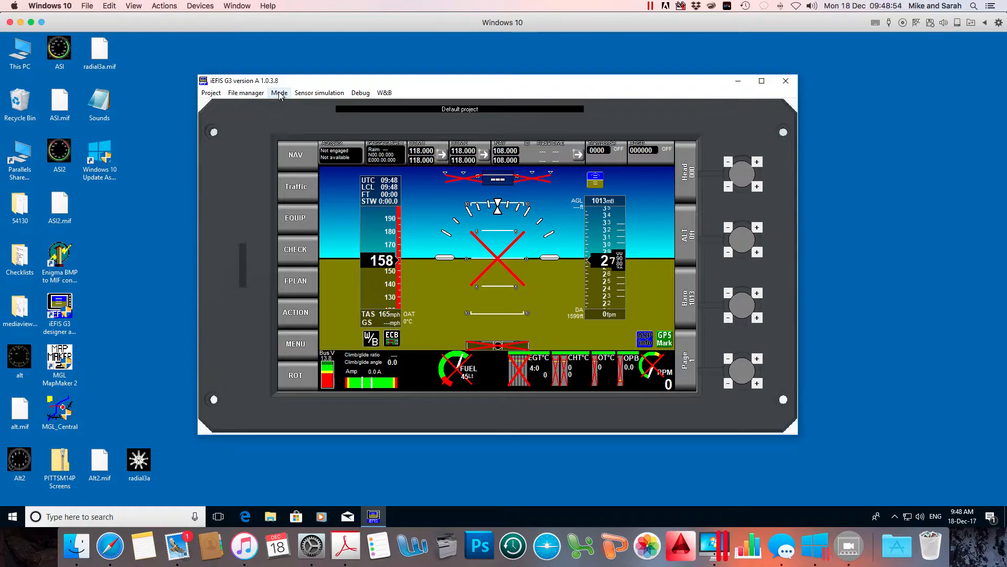
{"action": "left_click", "coordinate": [280, 94]}
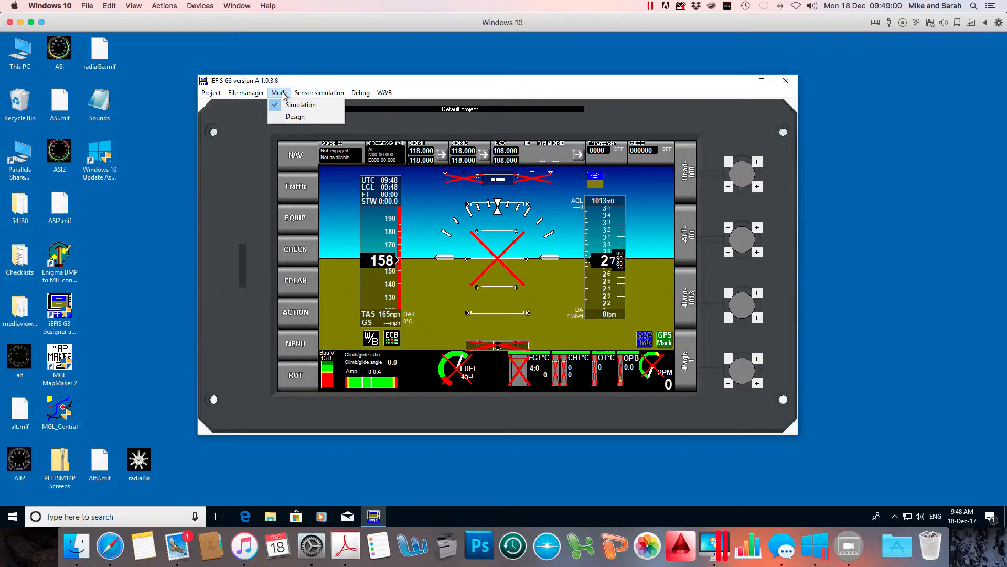
{"action": "mouse_move", "coordinate": [385, 93]}
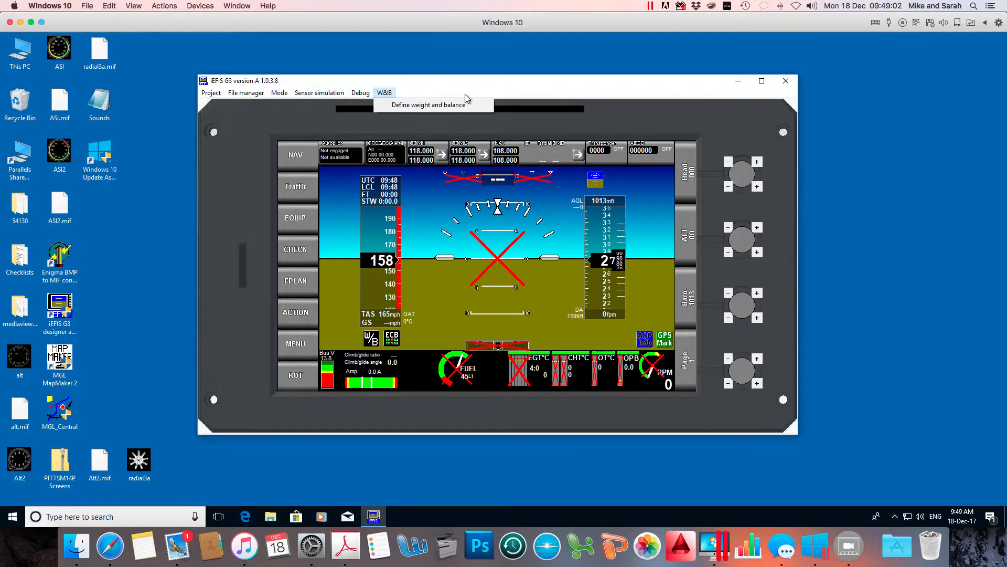
{"action": "left_click", "coordinate": [461, 89]}
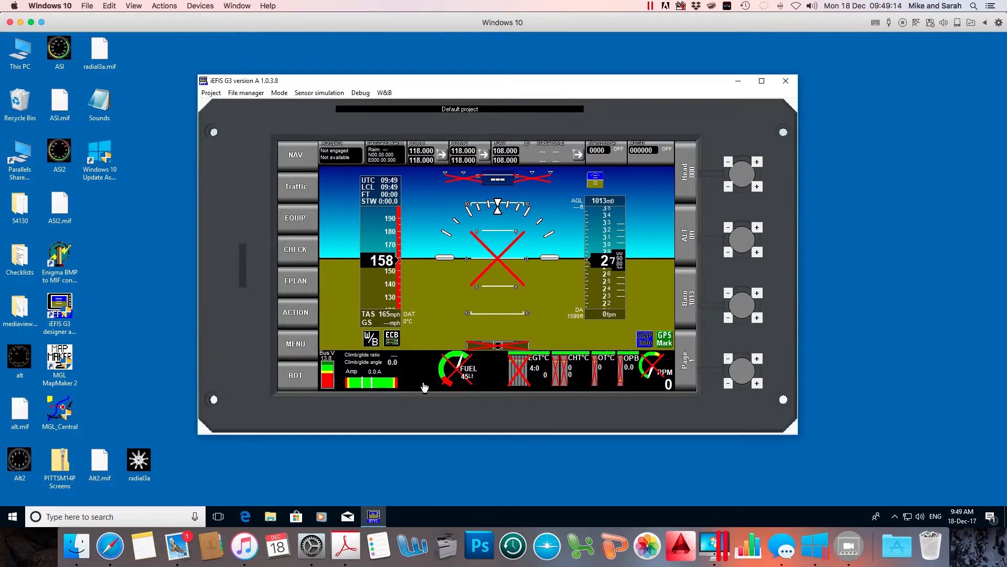
View the simulated display's pages 2 through 6 in turn and return to page 1.
{"action": "left_click", "coordinate": [758, 359]}
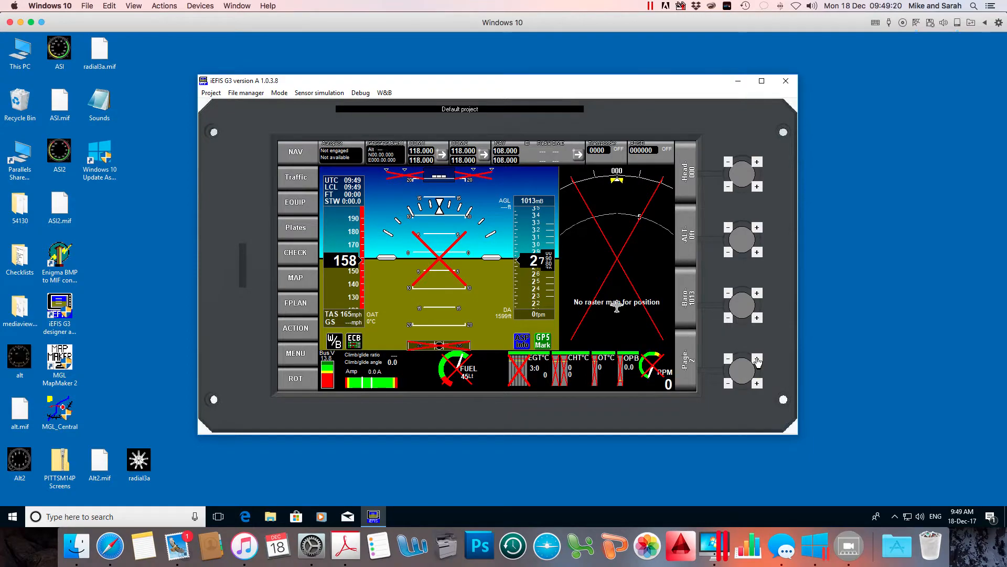
{"action": "left_click", "coordinate": [757, 360]}
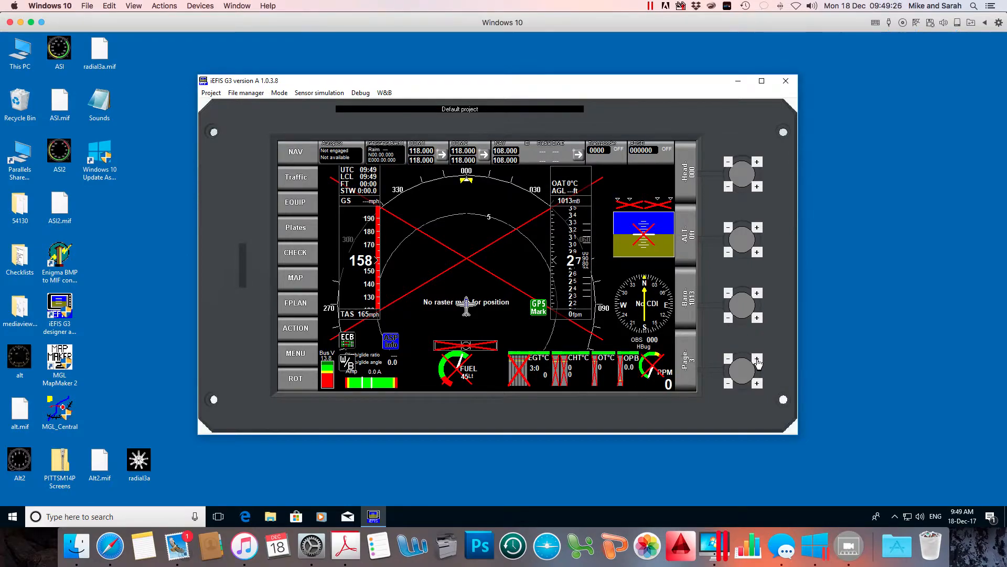
{"action": "left_click", "coordinate": [758, 360]}
{"action": "left_click", "coordinate": [758, 360]}
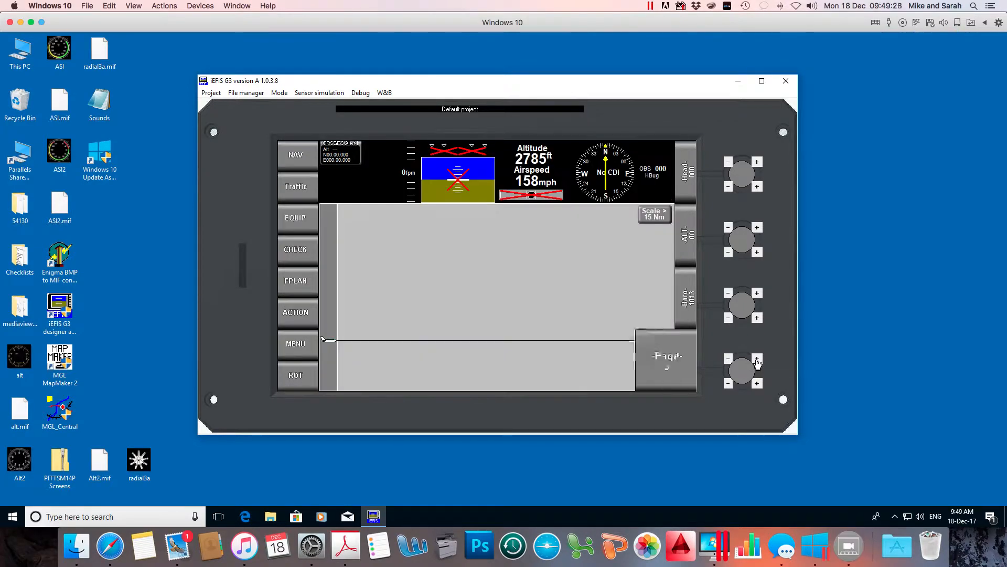
{"action": "left_click", "coordinate": [758, 360]}
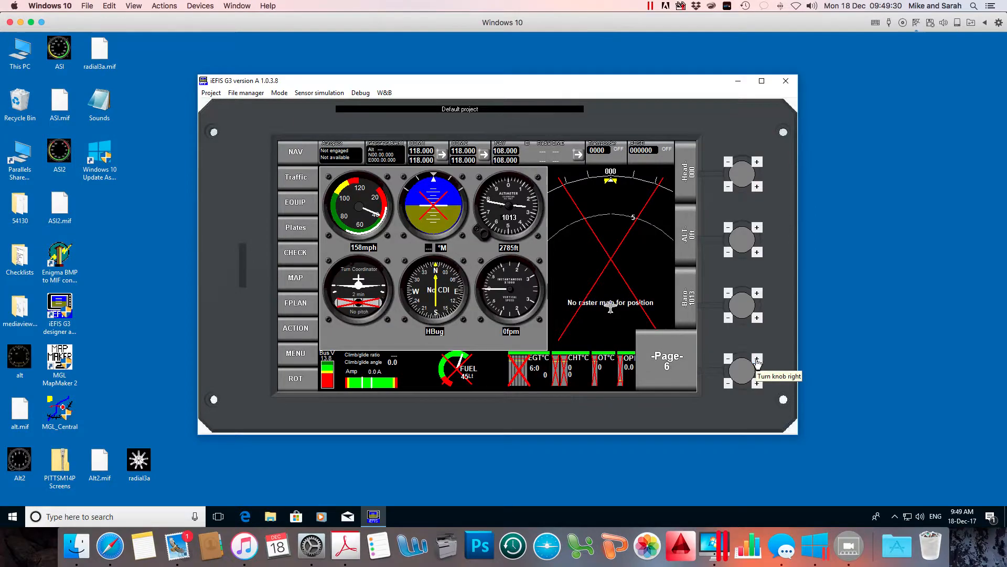
{"action": "left_click", "coordinate": [758, 359]}
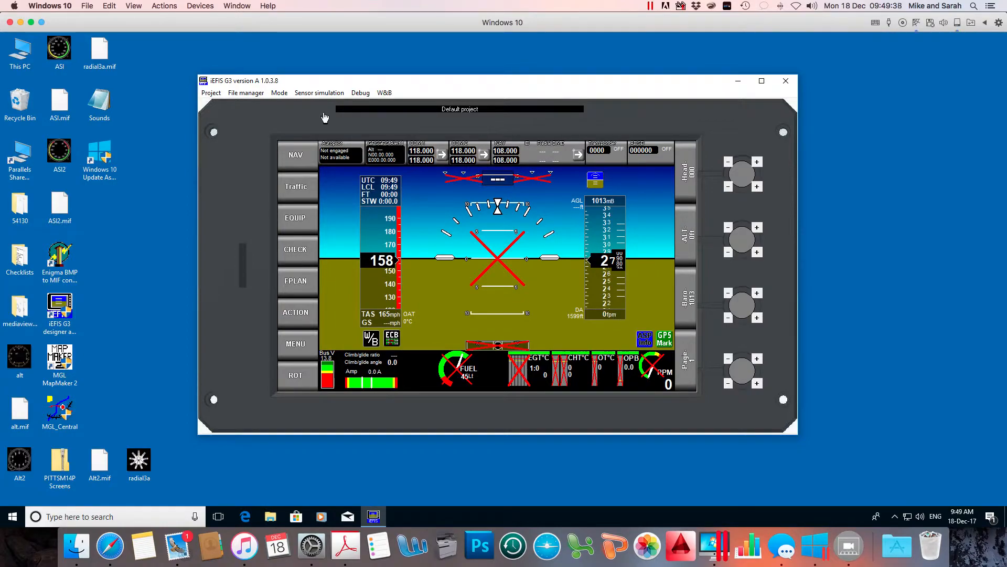
Switch from simulation to Design mode and arrange the display and module designer windows side by side.
{"action": "left_click", "coordinate": [280, 94]}
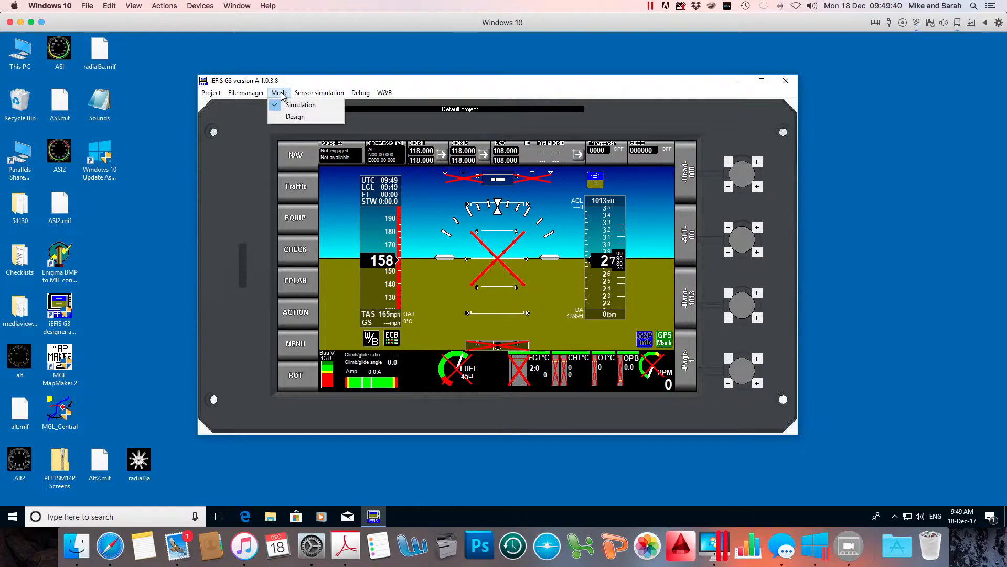
{"action": "left_click", "coordinate": [297, 118]}
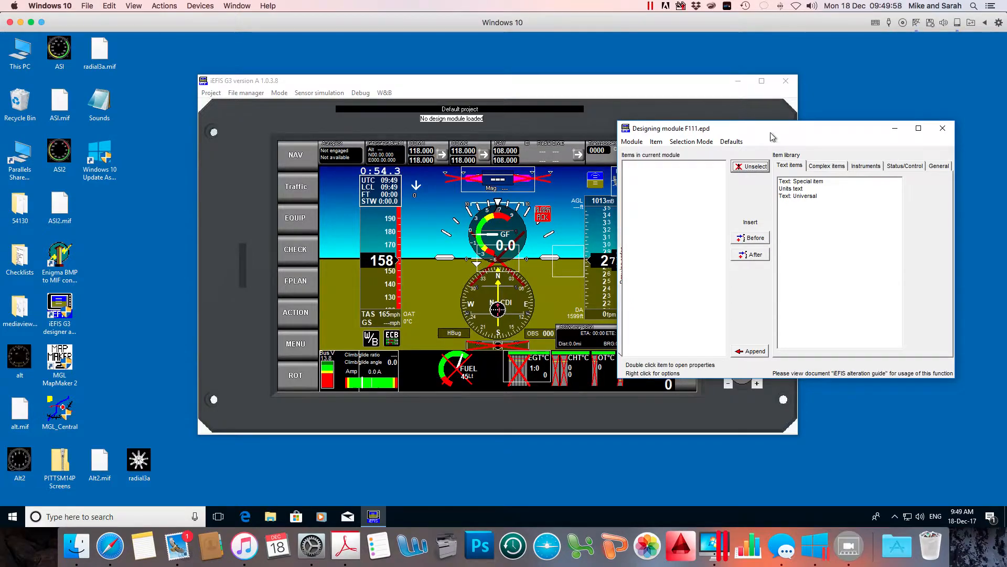
{"action": "left_click", "coordinate": [528, 93]}
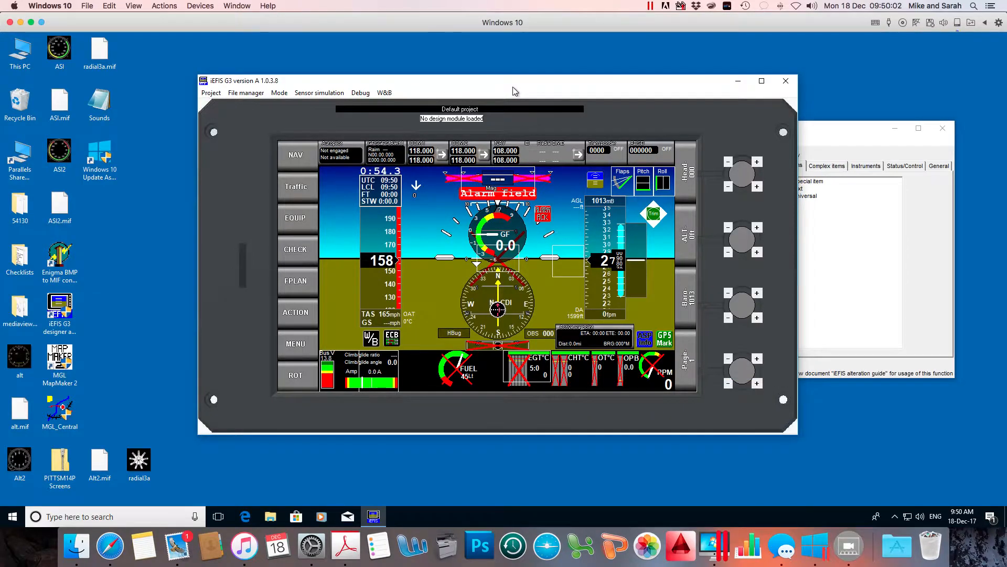
{"action": "left_click_drag", "start_coordinate": [512, 87], "coordinate": [335, 75]}
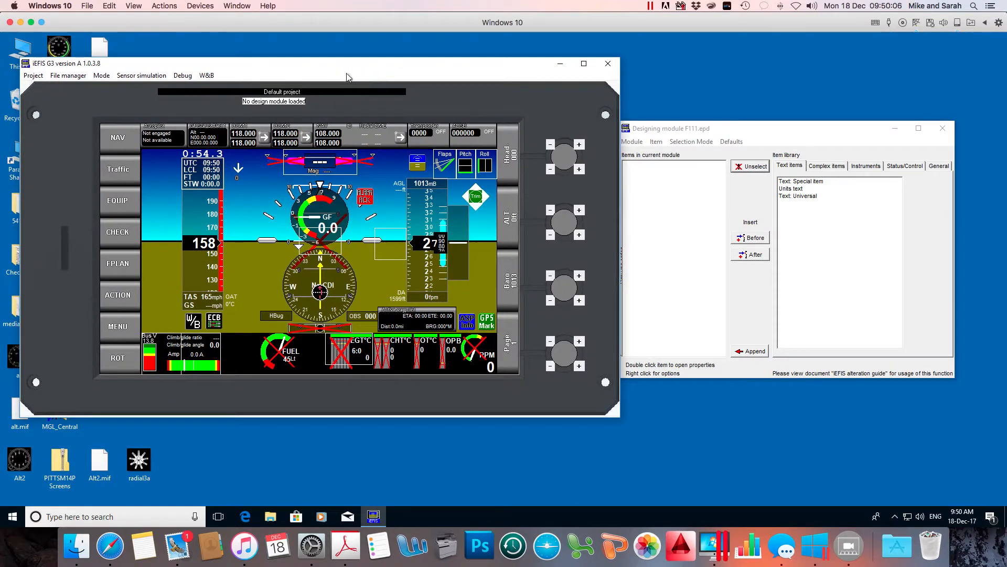
{"action": "left_click_drag", "start_coordinate": [776, 134], "coordinate": [797, 101]}
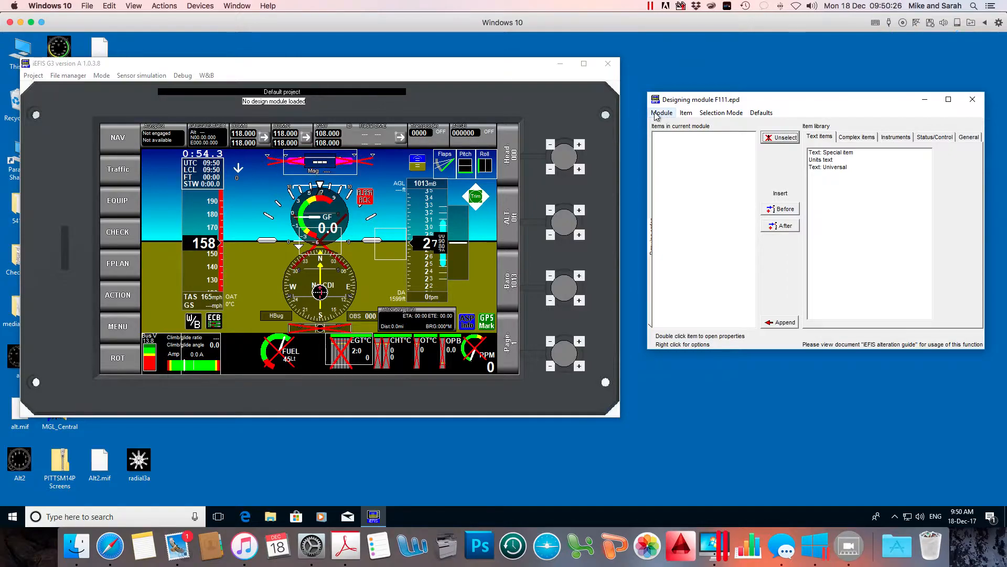
Load the page-number-sensitive default Flight module using the "Flight: Full radio panel on top" screen file.
{"action": "left_click", "coordinate": [662, 113]}
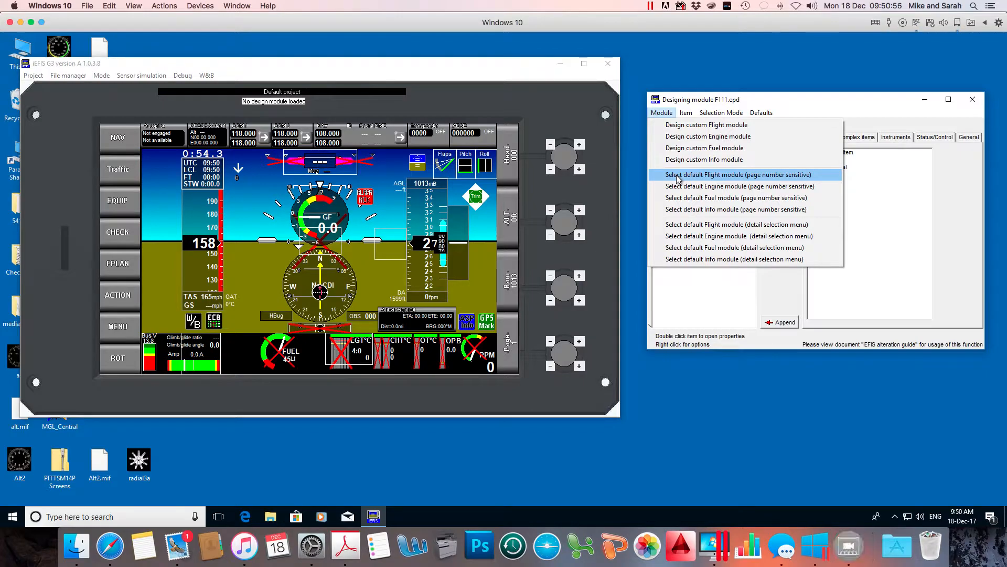
{"action": "left_click", "coordinate": [676, 176]}
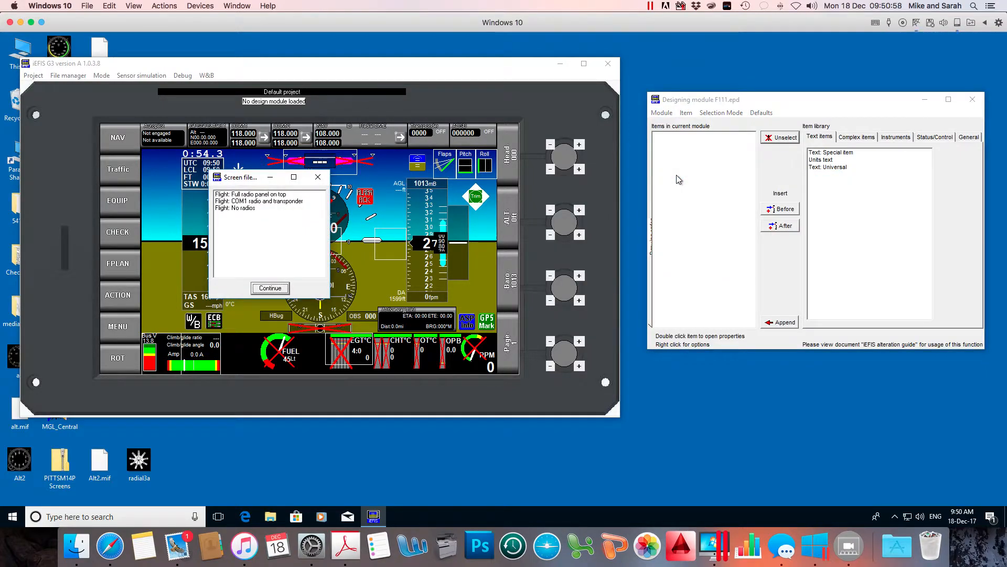
{"action": "left_click", "coordinate": [236, 195]}
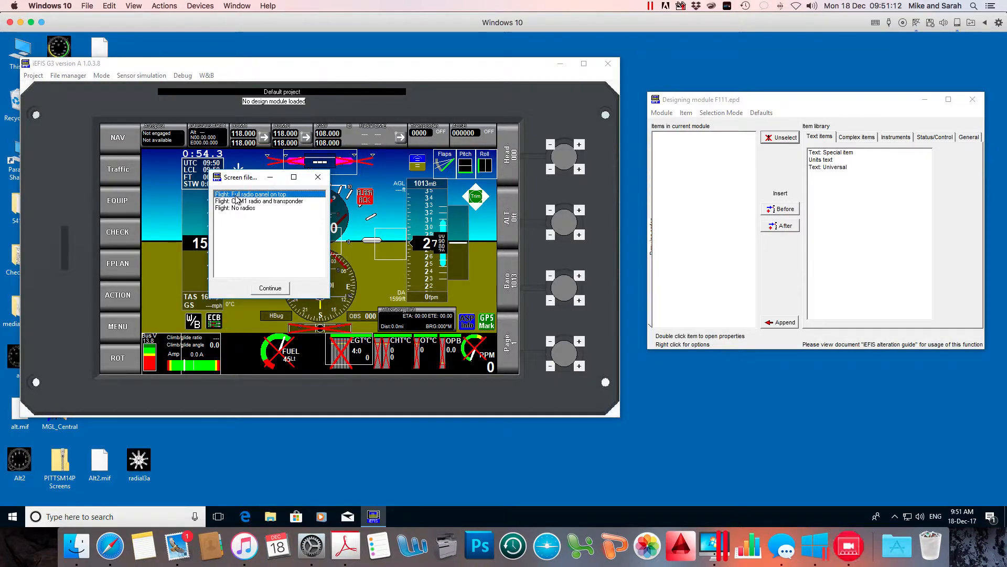
{"action": "left_click", "coordinate": [270, 289]}
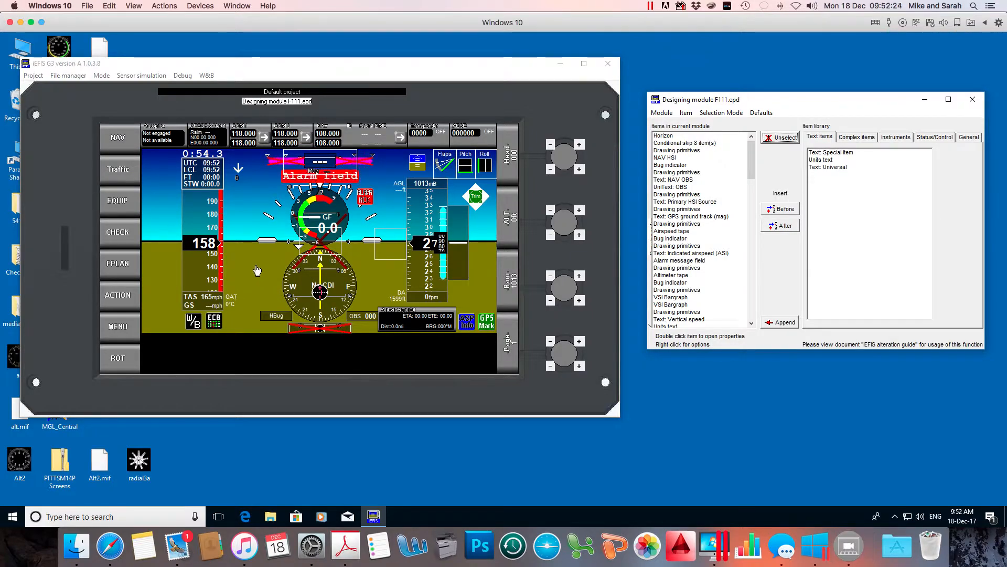
Select the ECB icon on the display and locate its entry among the items in the current module.
{"action": "mouse_move", "coordinate": [751, 159]}
{"action": "left_mouse_down"}
{"action": "mouse_move", "coordinate": [752, 234]}
{"action": "mouse_move", "coordinate": [755, 140]}
{"action": "left_mouse_up"}
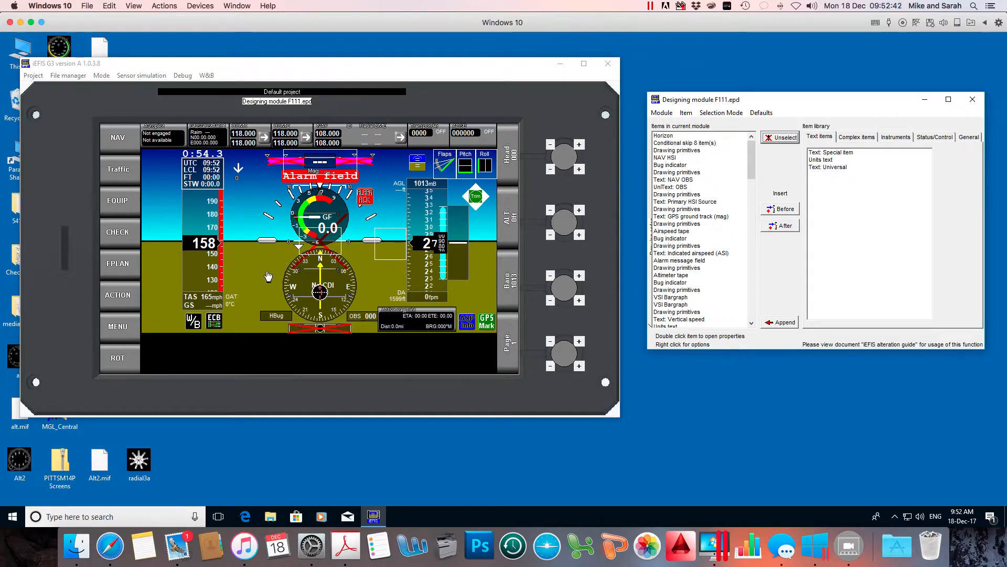
{"action": "left_click", "coordinate": [215, 327]}
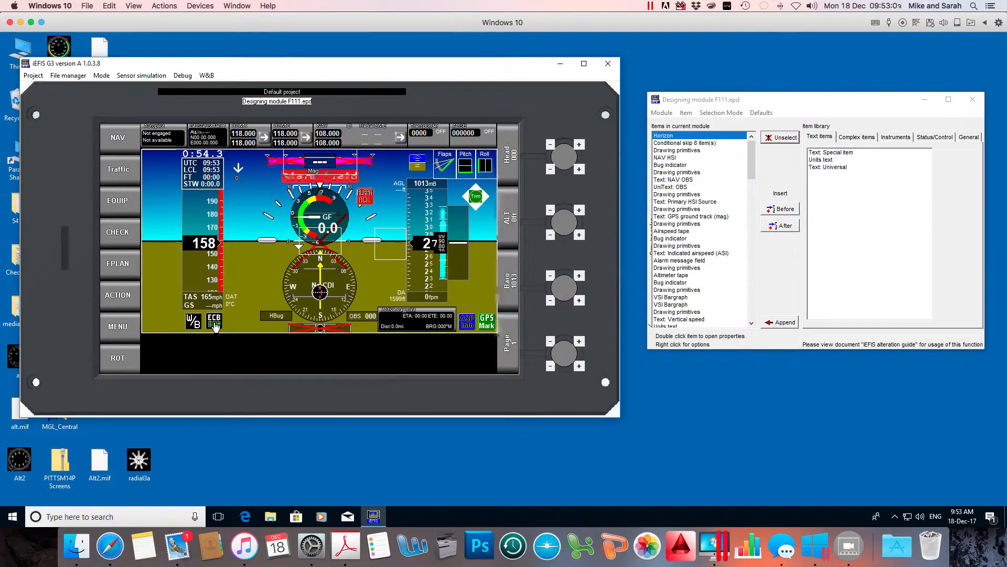
{"action": "left_click", "coordinate": [215, 327]}
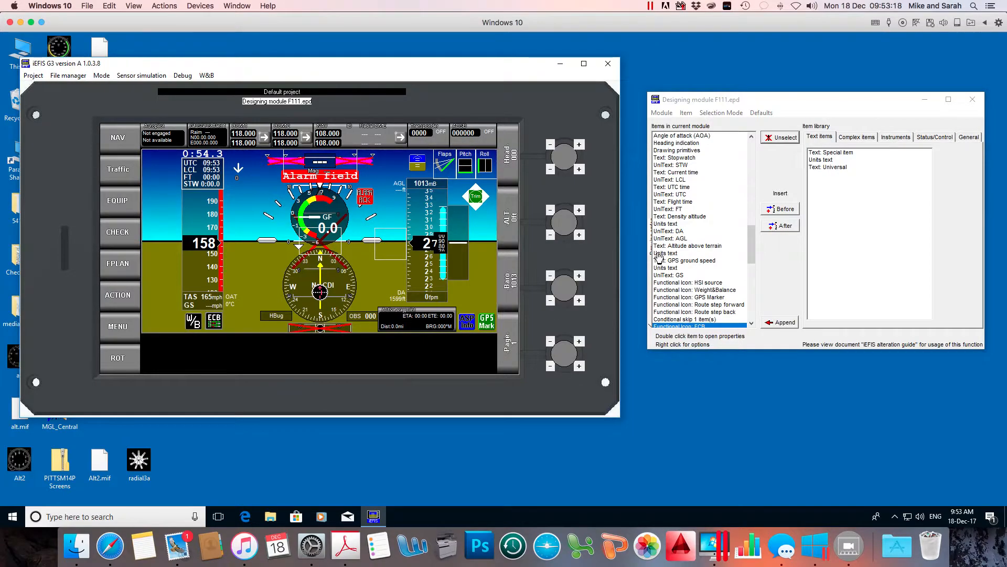
{"action": "left_click_drag", "start_coordinate": [748, 249], "coordinate": [750, 261]}
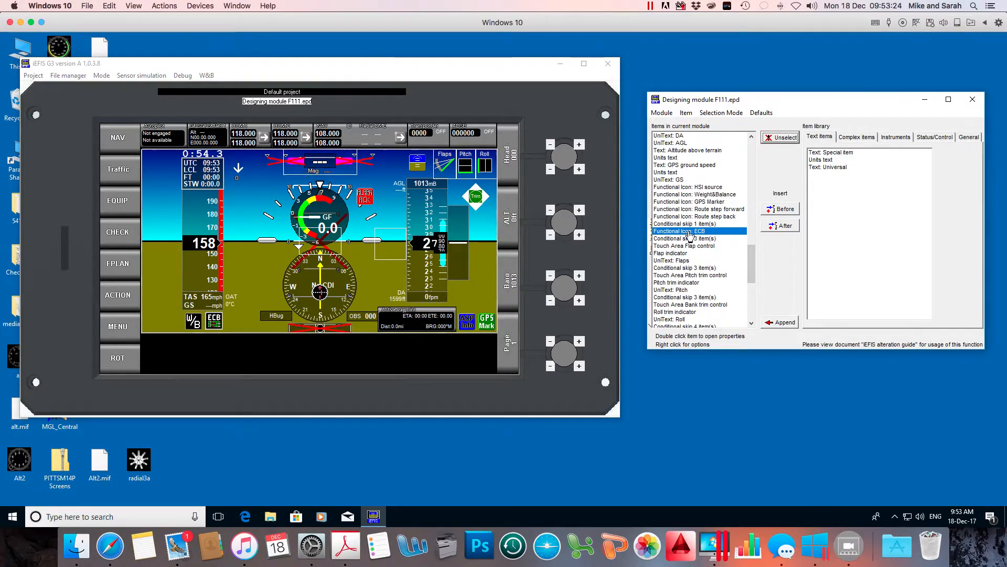
{"action": "left_click_drag", "start_coordinate": [750, 271], "coordinate": [748, 149]}
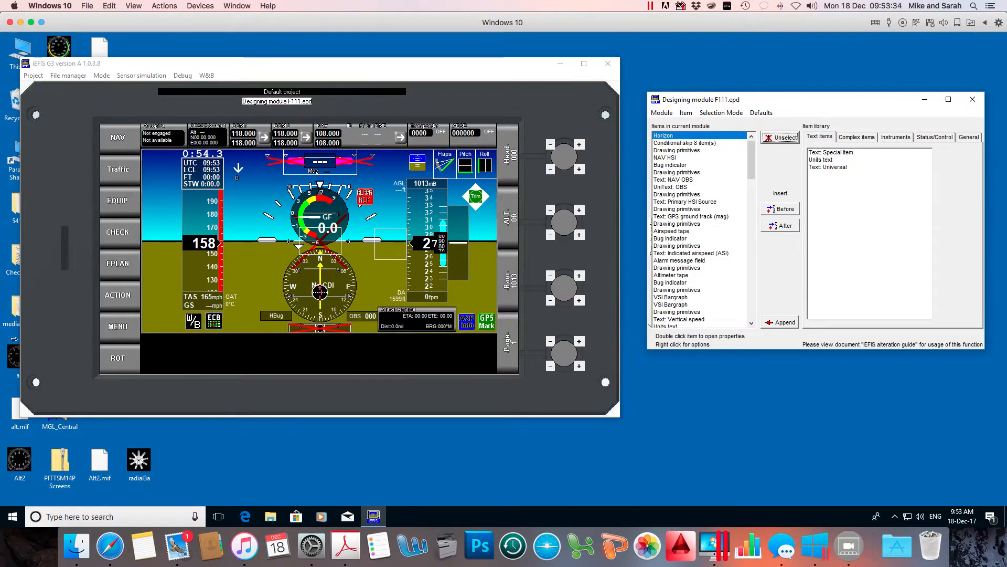
Find the "Functional Icon: ECB" item in the module again and review the editing options available for it.
{"action": "left_click", "coordinate": [153, 218]}
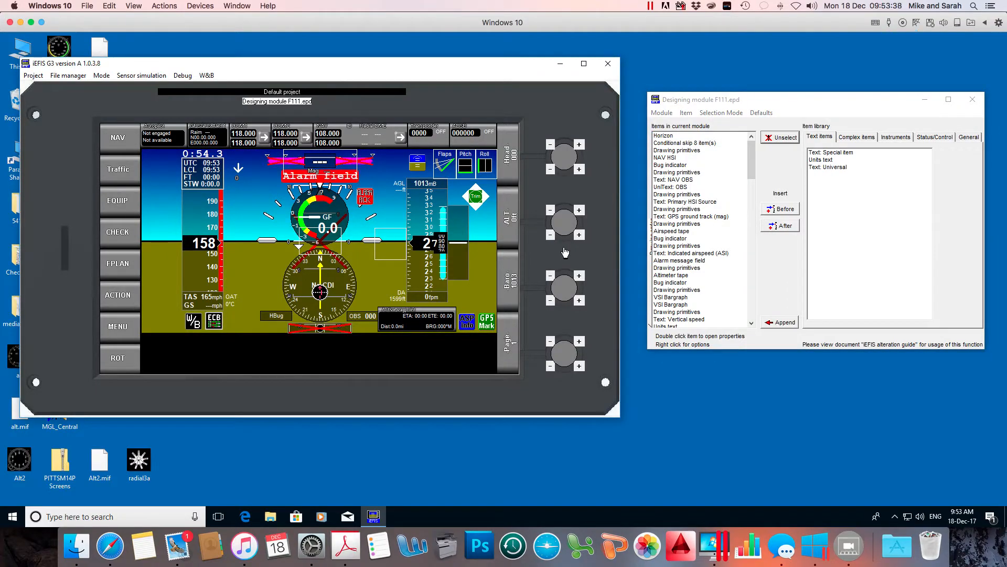
{"action": "left_click_drag", "start_coordinate": [751, 157], "coordinate": [748, 266]}
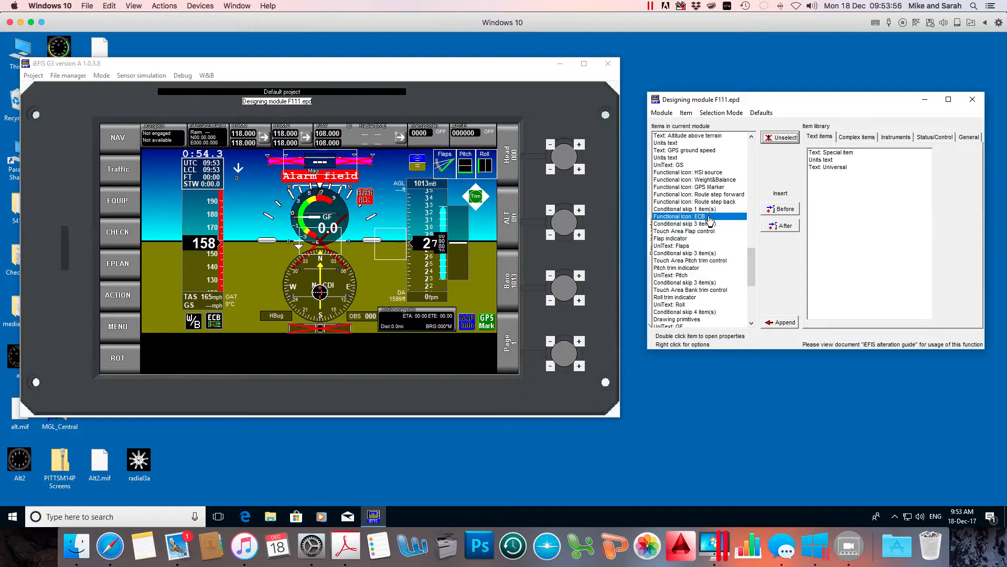
{"action": "right_click", "coordinate": [682, 220]}
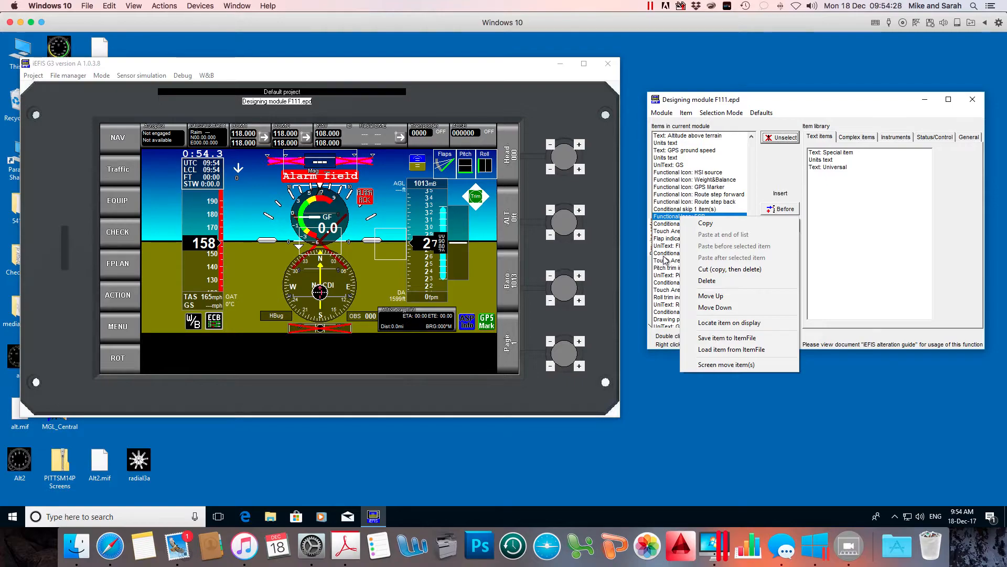
{"action": "left_click", "coordinate": [667, 219]}
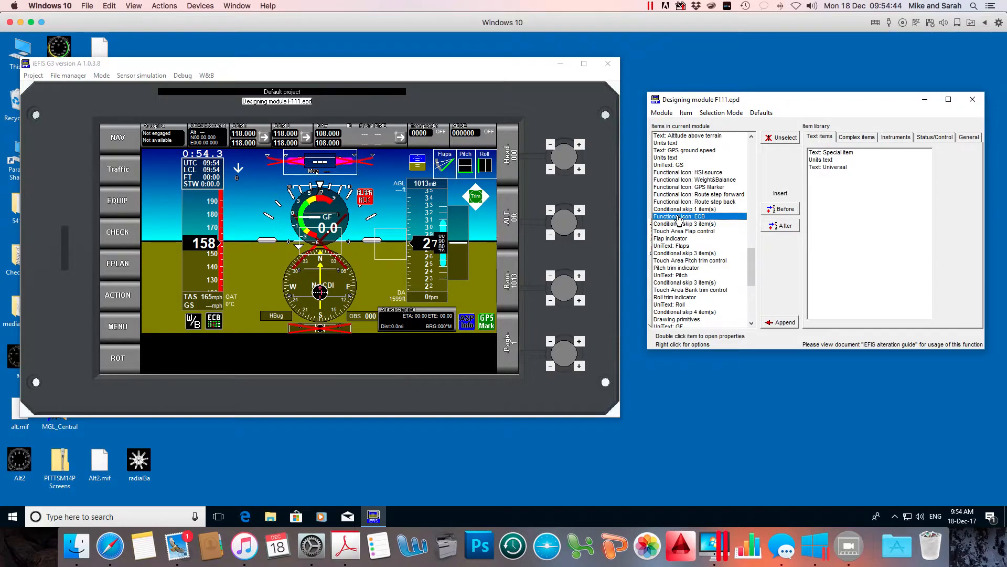
Open the ECB icon's properties and try a coarse horizontal move to X 212 and back to 202.
{"action": "double_click", "coordinate": [679, 217]}
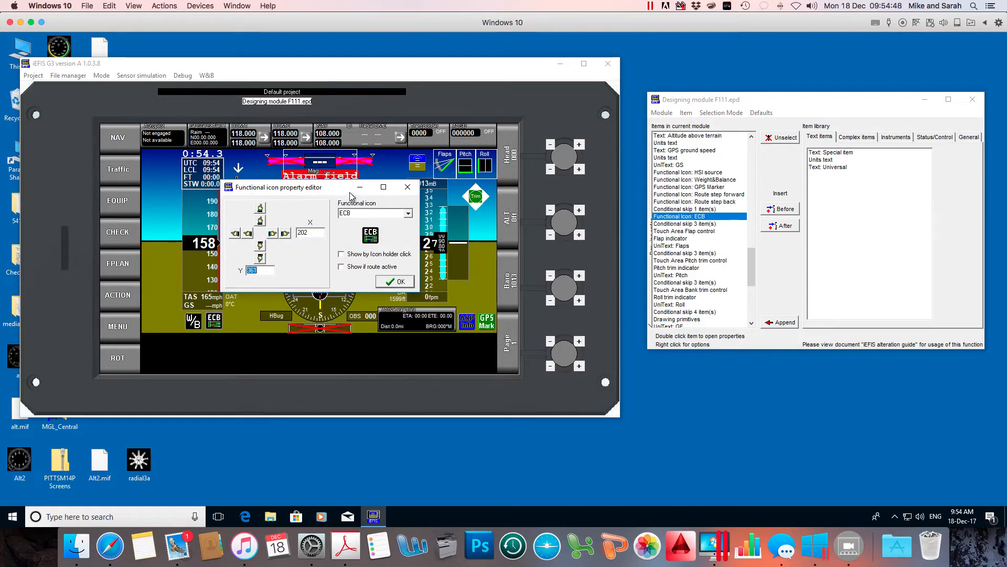
{"action": "left_click_drag", "start_coordinate": [332, 186], "coordinate": [347, 152]}
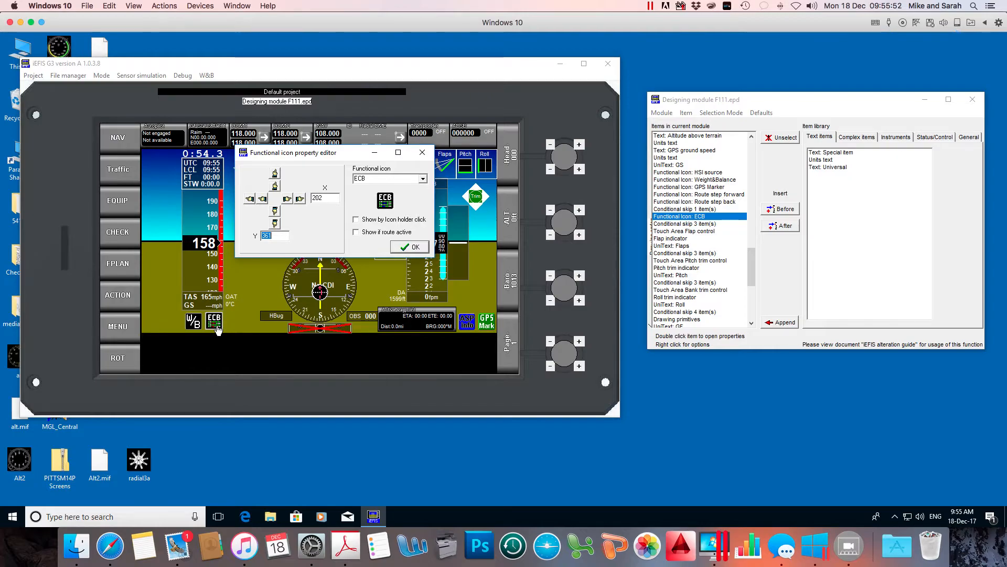
{"action": "left_click", "coordinate": [300, 200]}
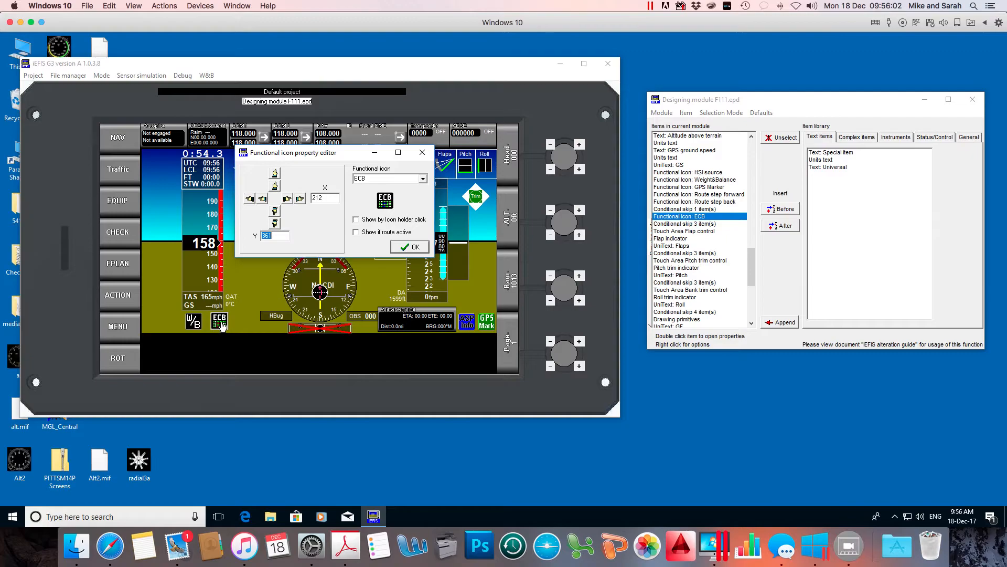
{"action": "left_click", "coordinate": [250, 200]}
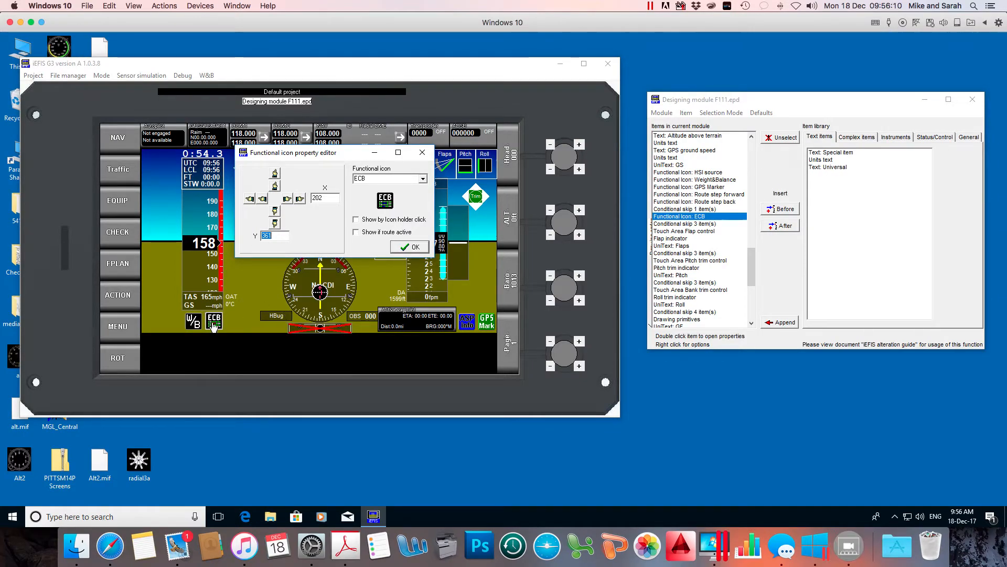
Try nudging the ECB icon in fine steps to X 205, return it to 202, and accept the properties.
{"action": "left_click", "coordinate": [287, 199]}
{"action": "left_click", "coordinate": [287, 199]}
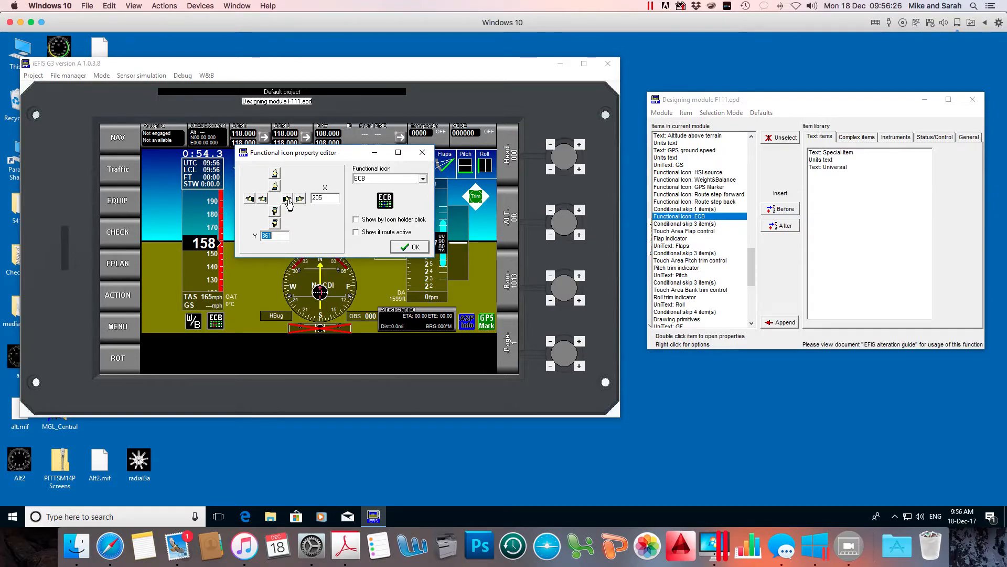
{"action": "left_click", "coordinate": [262, 200]}
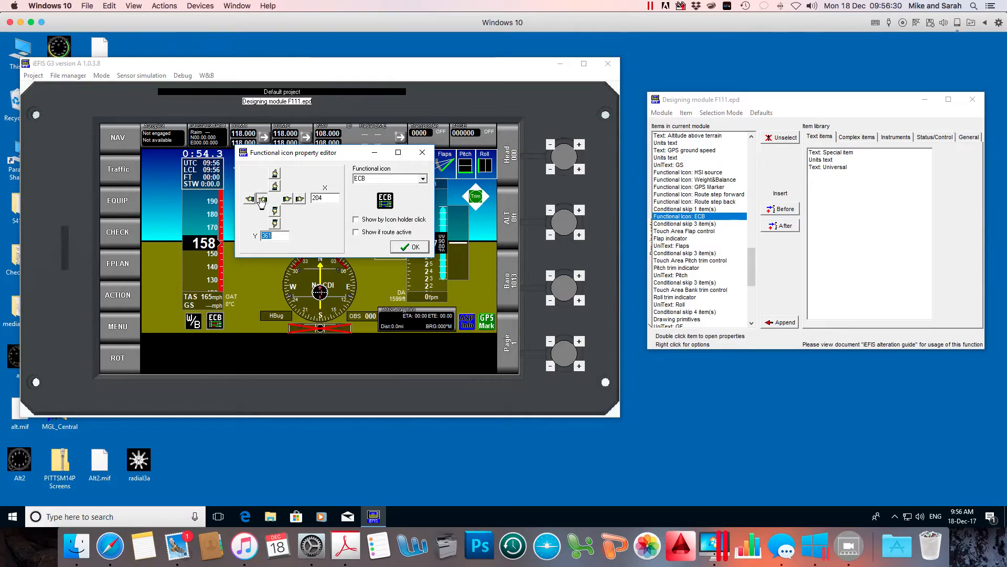
{"action": "left_click", "coordinate": [262, 200]}
{"action": "left_click", "coordinate": [262, 199]}
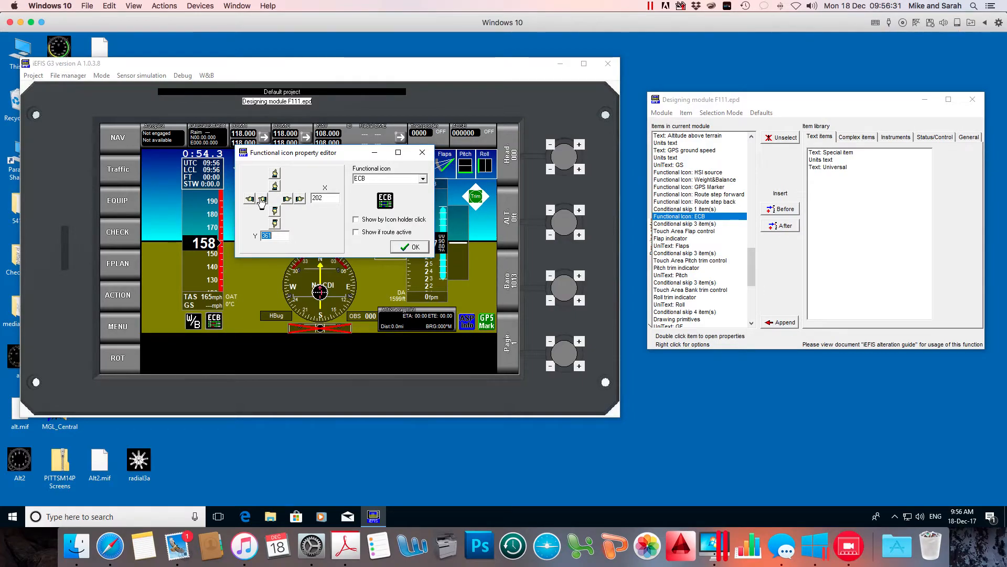
{"action": "left_click", "coordinate": [410, 247]}
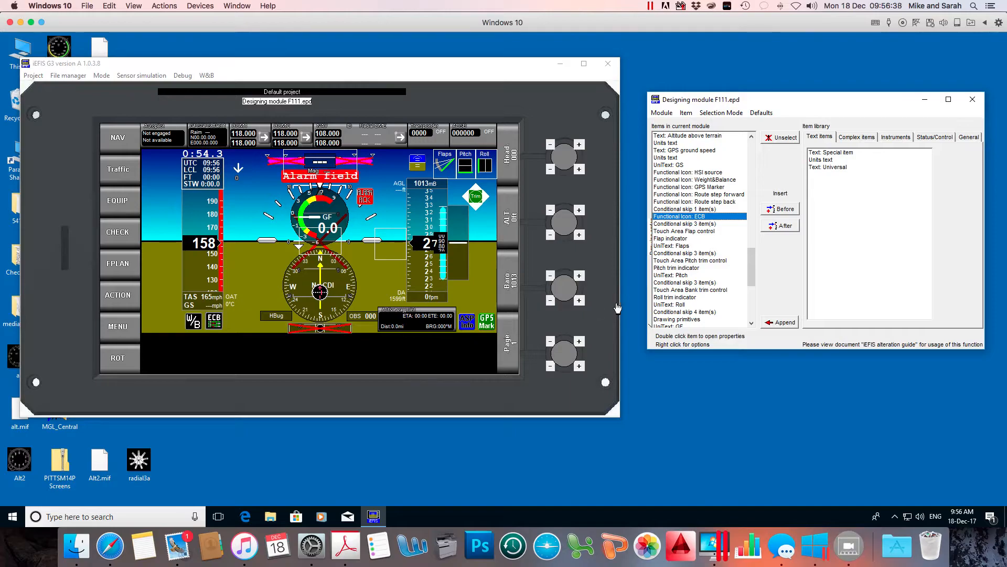
Cut the "Functional Icon: ECB" item, paste it before the "Conditional skip 1 item(s)" entry that preceded it, and select the pasted item.
{"action": "right_click", "coordinate": [680, 219]}
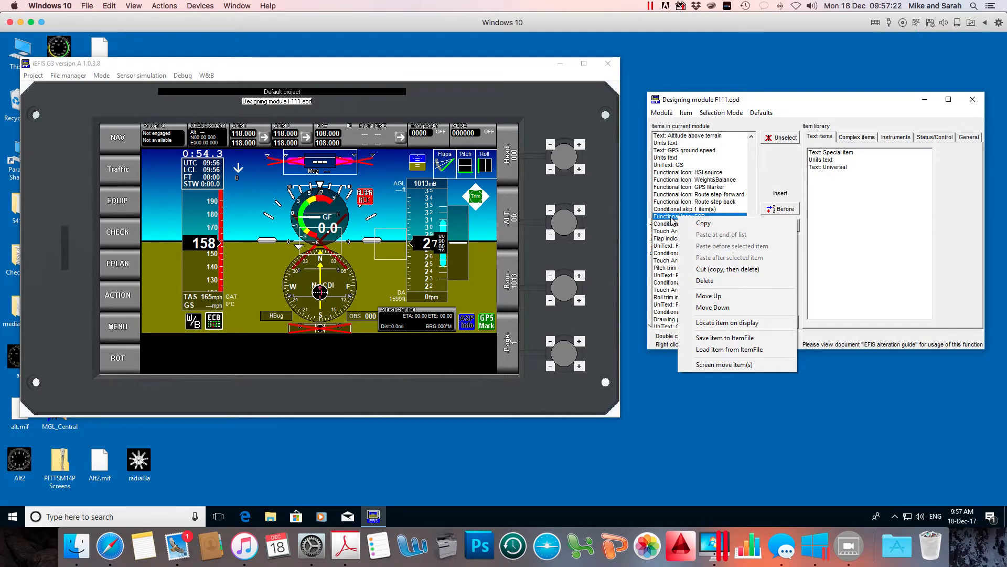
{"action": "left_click", "coordinate": [713, 269]}
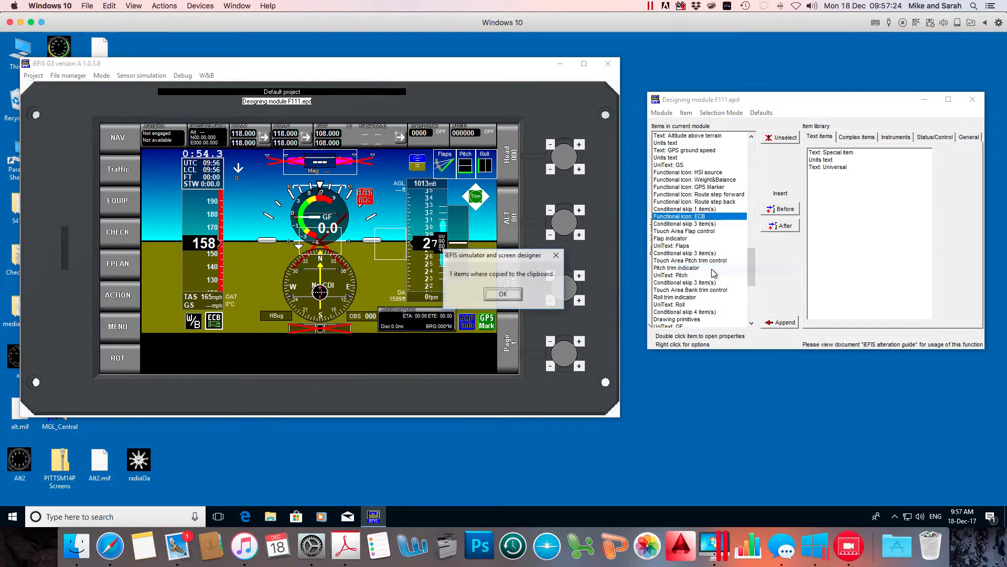
{"action": "left_click", "coordinate": [505, 295]}
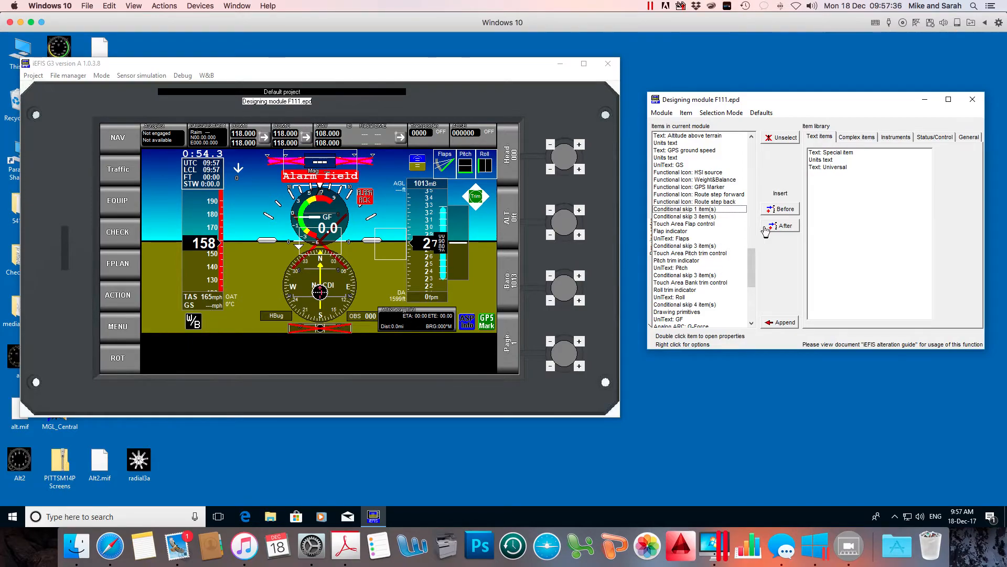
{"action": "right_click", "coordinate": [683, 212]}
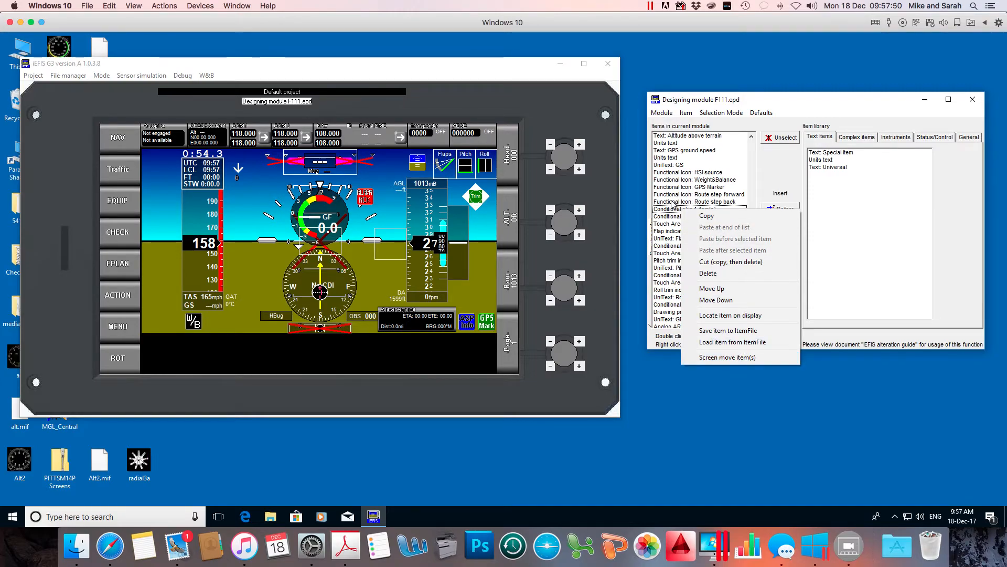
{"action": "left_click", "coordinate": [694, 211]}
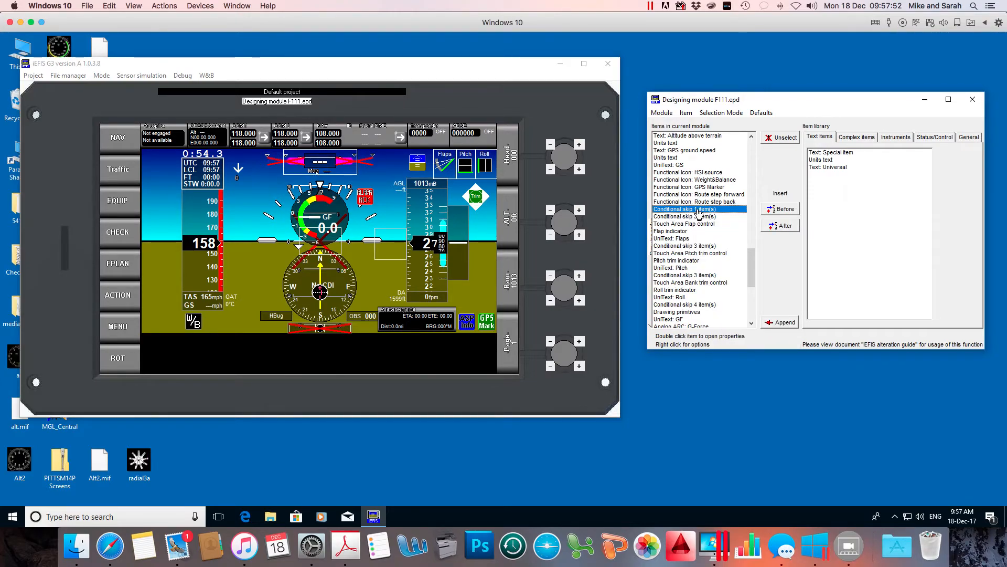
{"action": "right_click", "coordinate": [706, 213]}
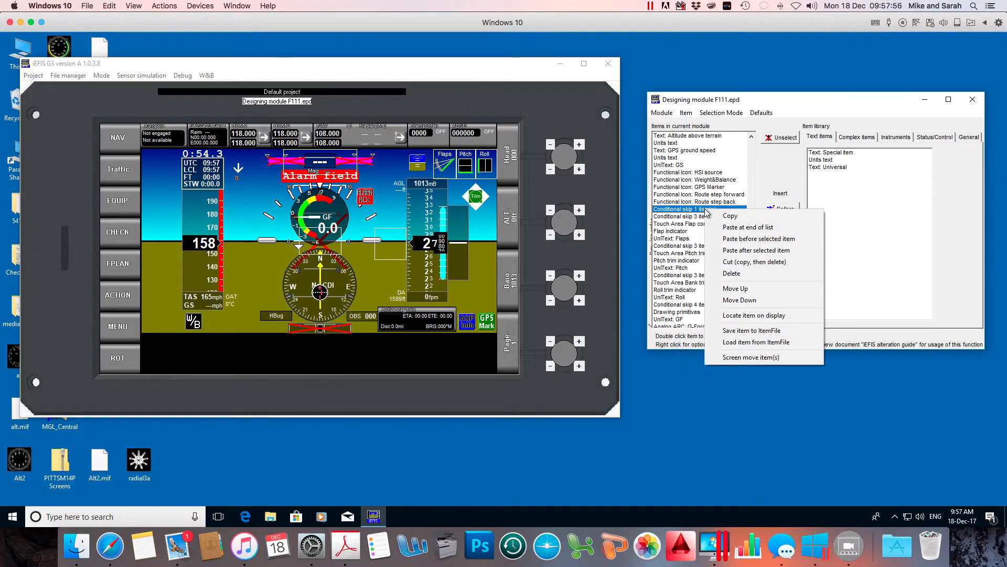
{"action": "left_click", "coordinate": [744, 239]}
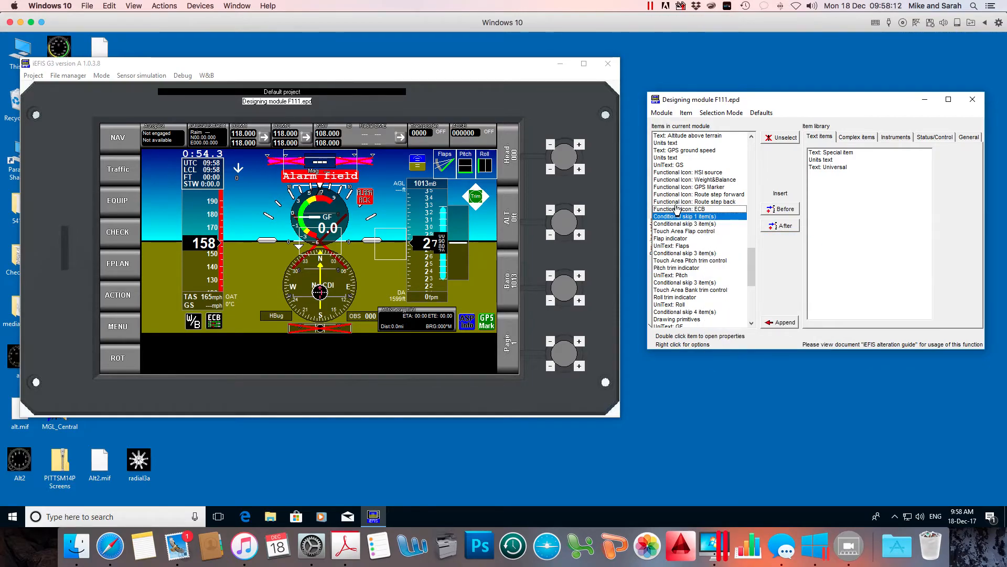
{"action": "left_click", "coordinate": [702, 210]}
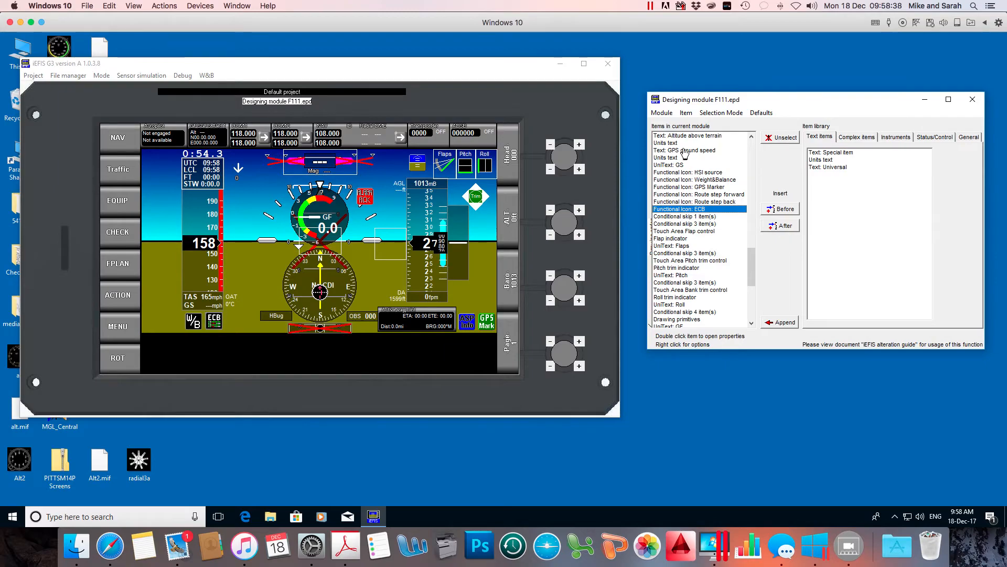
Find the "MGL ADSB" item in the module, examine its settings in the property editor, and clear the selection.
{"action": "left_click_drag", "start_coordinate": [752, 269], "coordinate": [751, 297]}
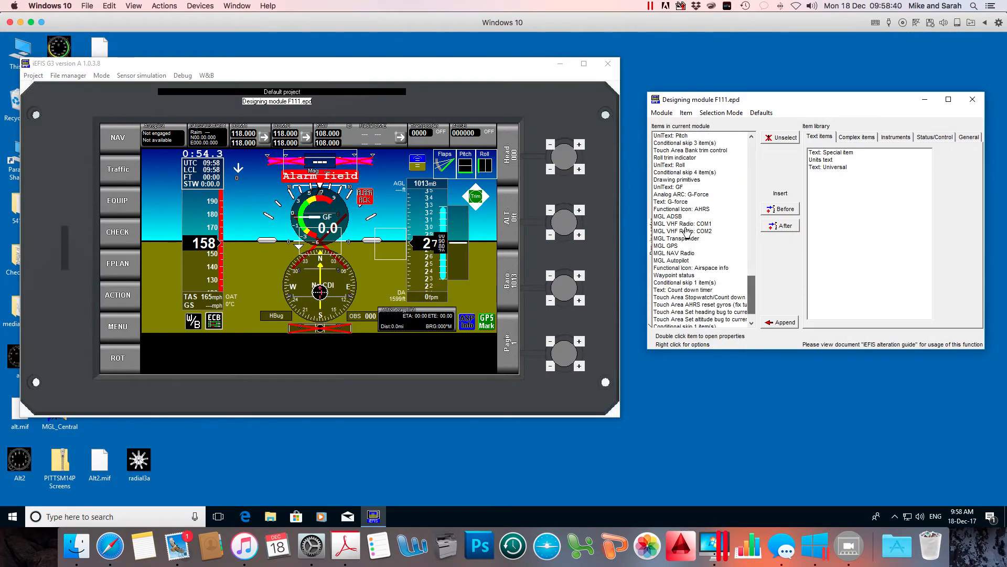
{"action": "left_click", "coordinate": [671, 217]}
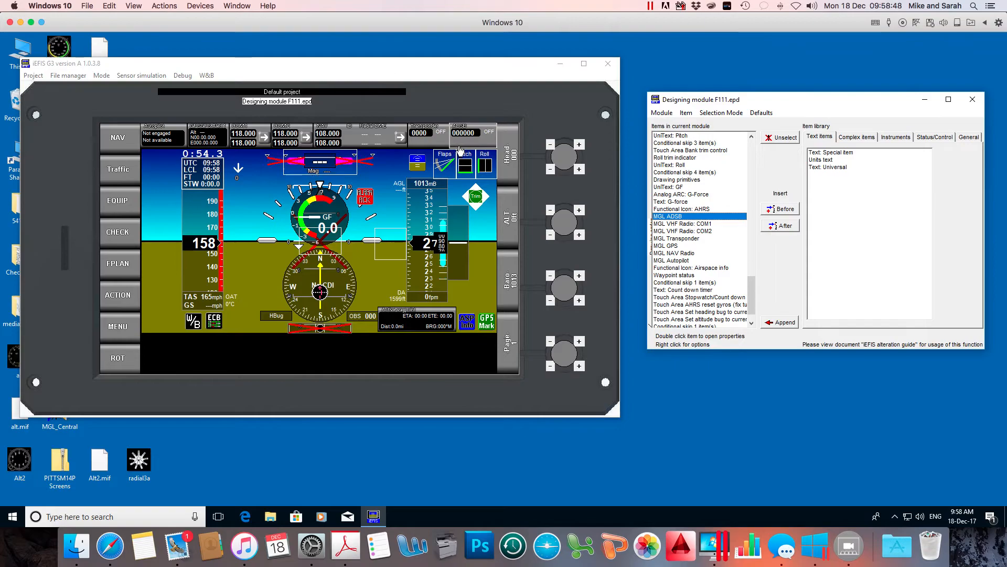
{"action": "double_click", "coordinate": [674, 217]}
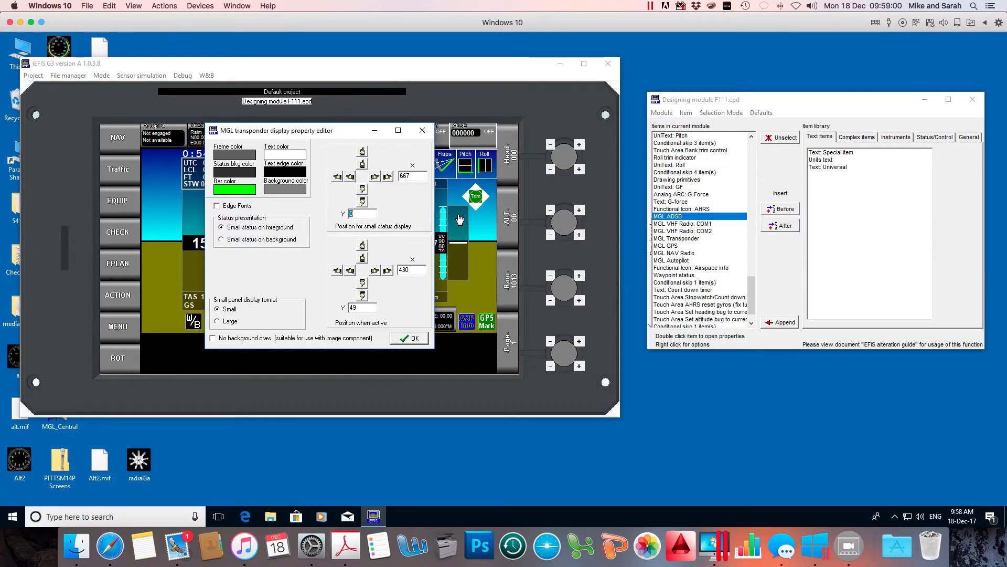
{"action": "left_click", "coordinate": [423, 131]}
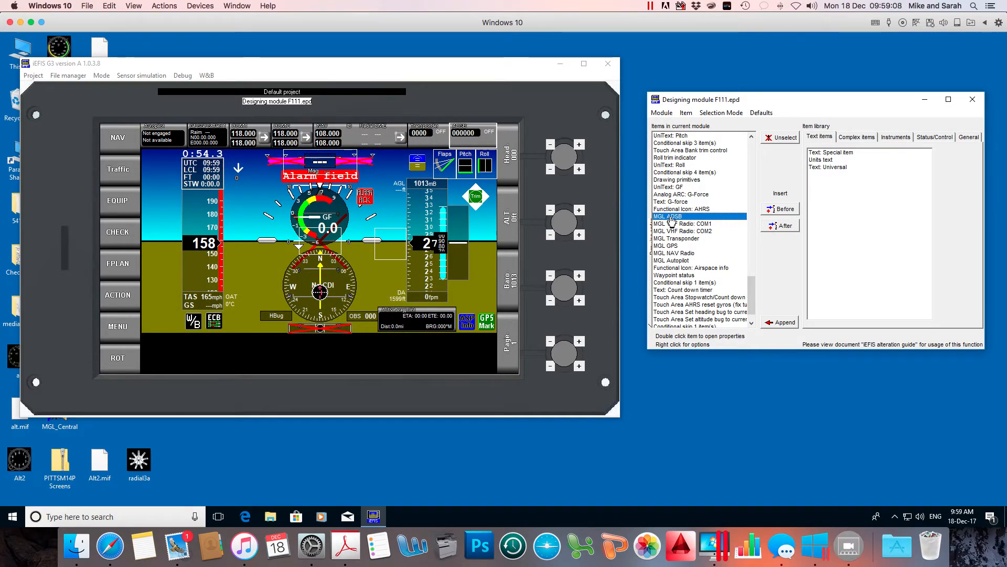
{"action": "left_click", "coordinate": [779, 138]}
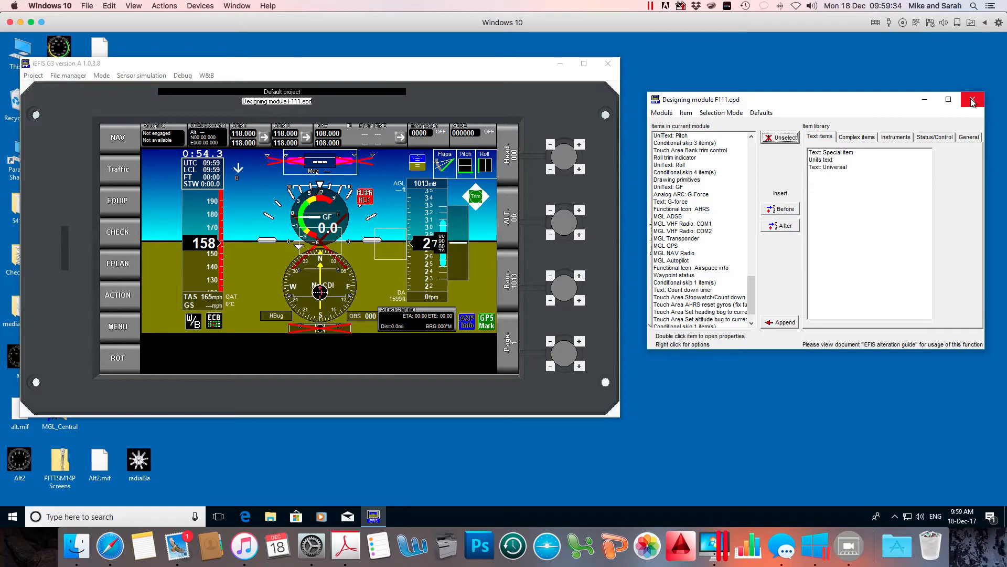
Delete the "Functional Icon: ECB" item from module F111.epd and close the module designer.
{"action": "scroll", "coordinate": [699, 273], "scroll_direction": "down", "scroll_amount": 1}
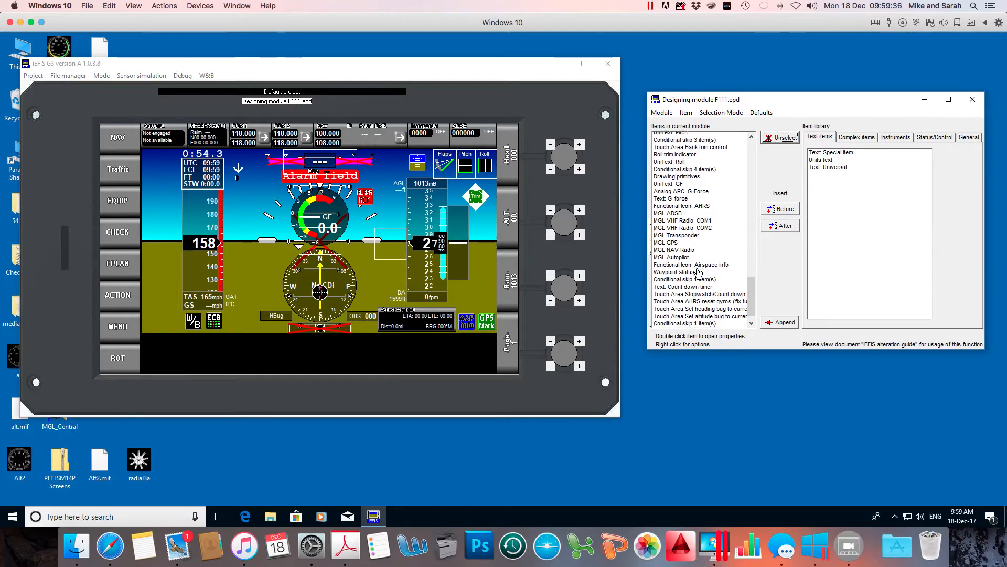
{"action": "scroll", "coordinate": [699, 273], "scroll_direction": "up", "scroll_amount": 3}
{"action": "mouse_move", "coordinate": [757, 281]}
{"action": "left_mouse_down"}
{"action": "mouse_move", "coordinate": [760, 176]}
{"action": "mouse_move", "coordinate": [748, 213]}
{"action": "mouse_move", "coordinate": [760, 220]}
{"action": "mouse_move", "coordinate": [750, 209]}
{"action": "mouse_move", "coordinate": [753, 278]}
{"action": "left_mouse_up"}
{"action": "left_click", "coordinate": [690, 224]}
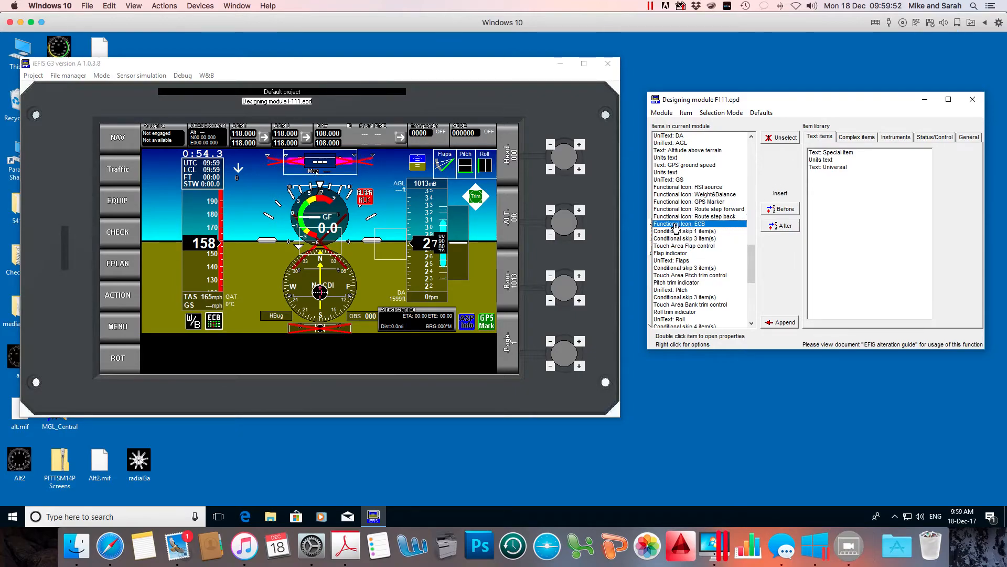
{"action": "right_click", "coordinate": [676, 227]}
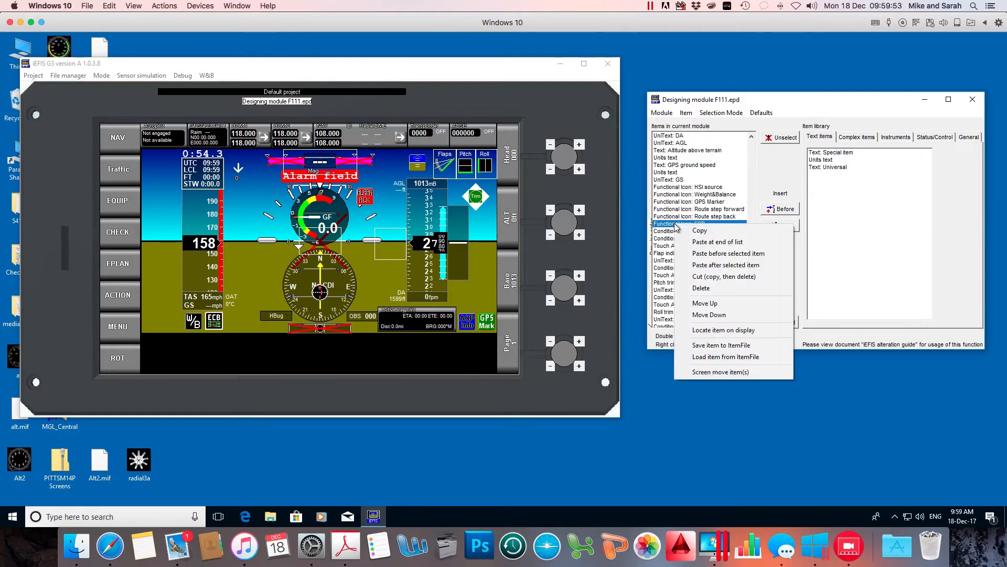
{"action": "left_click", "coordinate": [702, 289]}
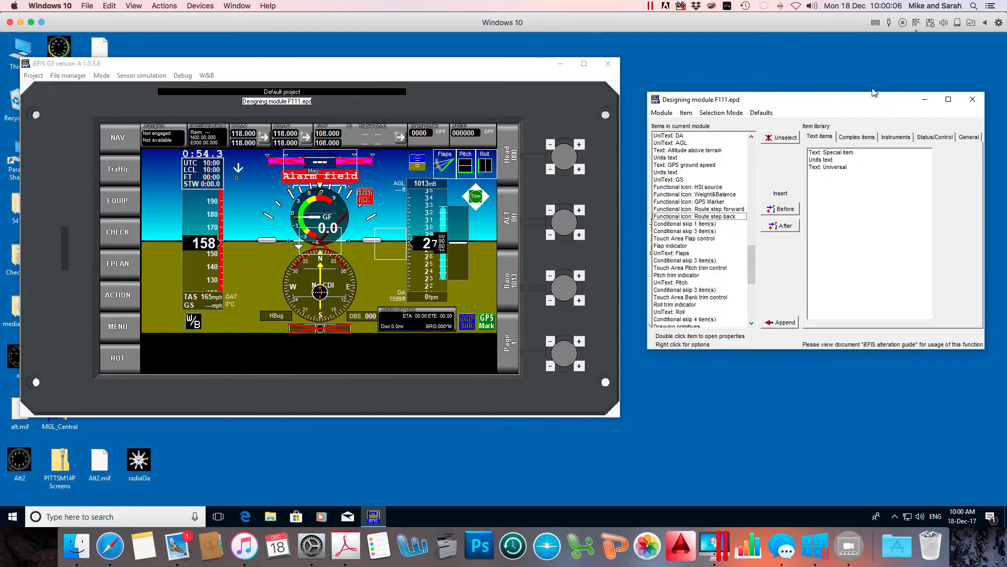
{"action": "left_click", "coordinate": [973, 101]}
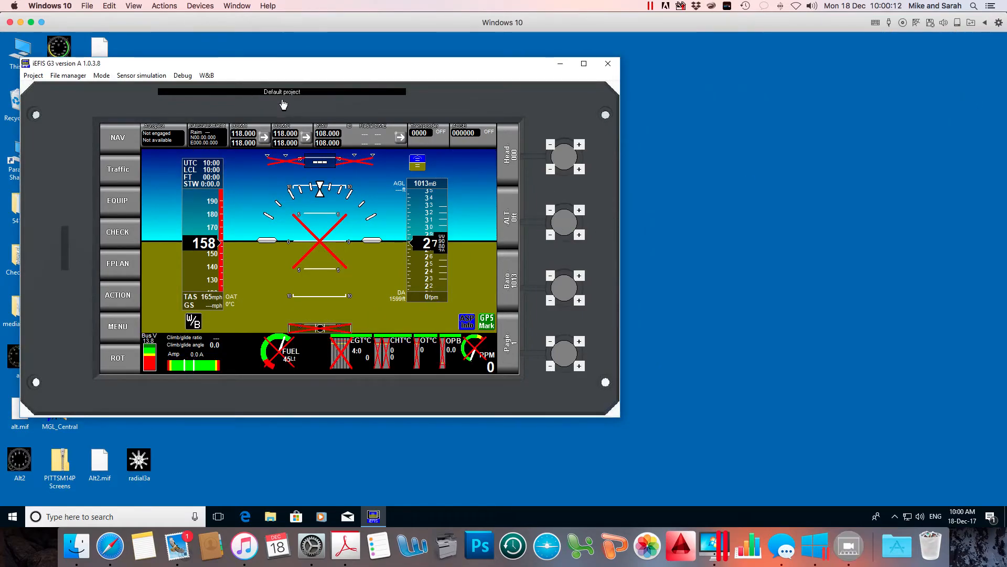
Open the project file manager with the full desktop locations listed on the system side and the Defaults folder open in the simulator data.
{"action": "left_click", "coordinate": [102, 76]}
{"action": "left_click", "coordinate": [69, 76]}
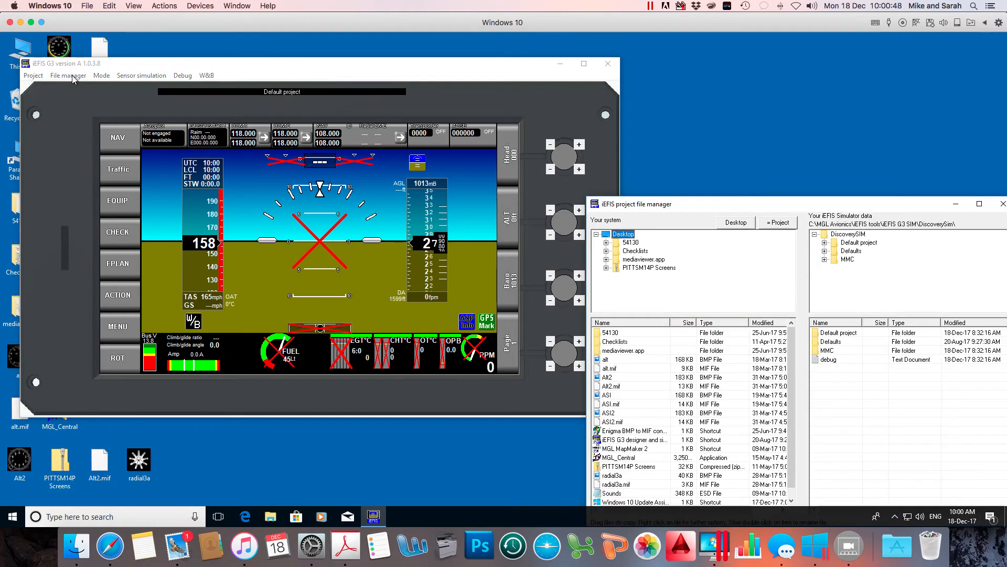
{"action": "left_click_drag", "start_coordinate": [739, 208], "coordinate": [671, 106]}
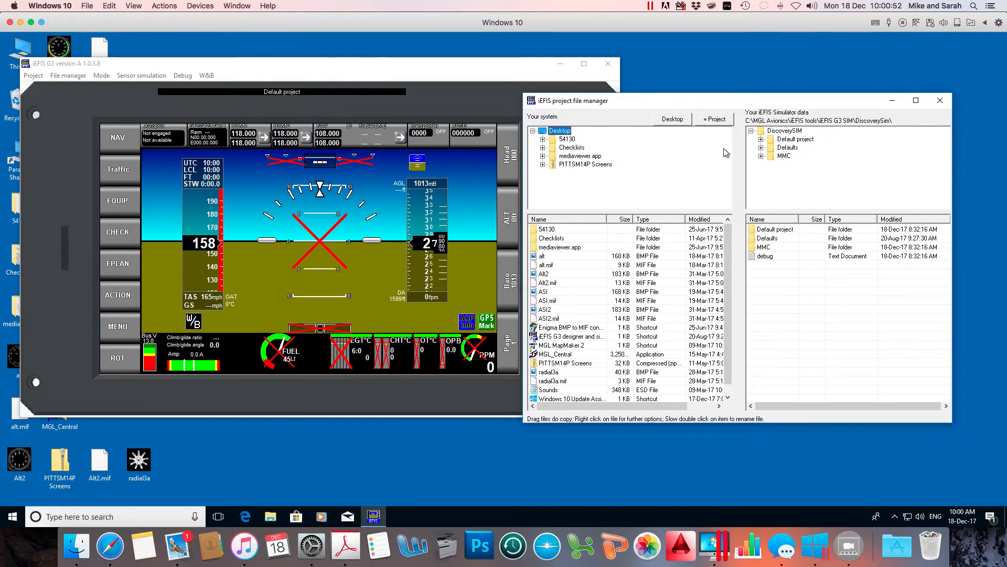
{"action": "left_click", "coordinate": [672, 119]}
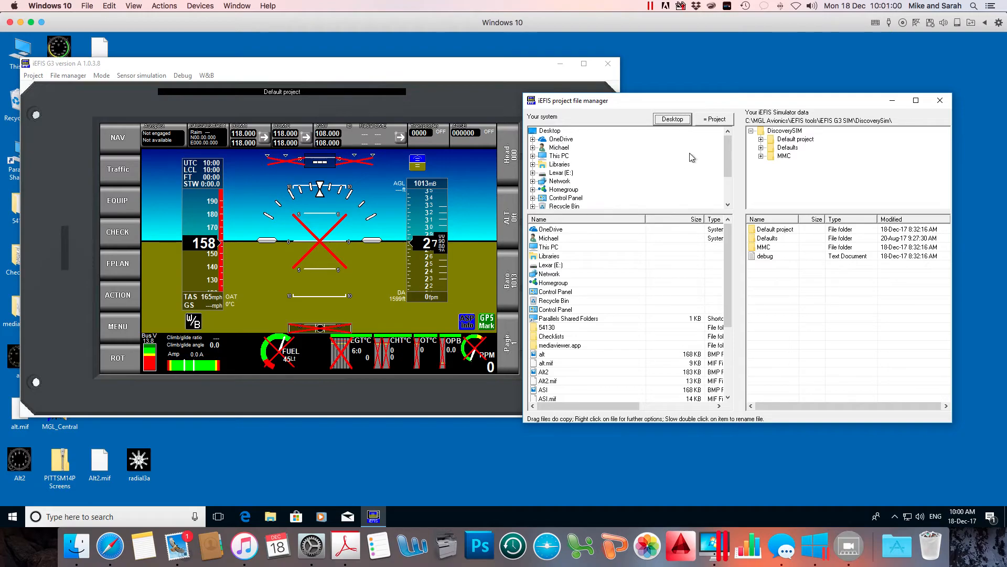
{"action": "mouse_move", "coordinate": [728, 153]}
{"action": "left_mouse_down"}
{"action": "mouse_move", "coordinate": [725, 178]}
{"action": "mouse_move", "coordinate": [726, 154]}
{"action": "left_mouse_up"}
{"action": "double_click", "coordinate": [755, 239]}
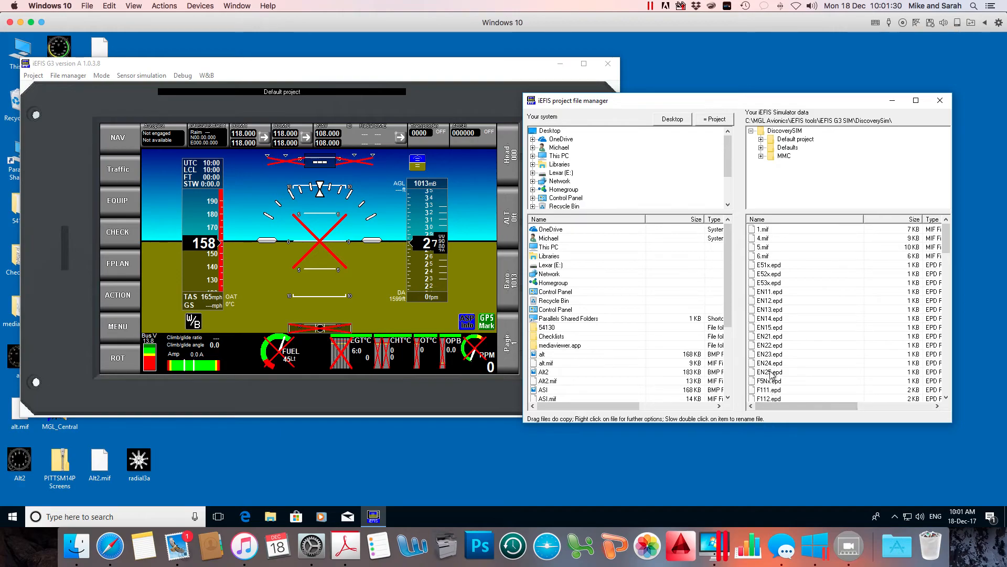
Copy all the files in the open simulator data folder to the root of the Lexar (E:) drive.
{"action": "left_click_drag", "start_coordinate": [728, 265], "coordinate": [734, 345]}
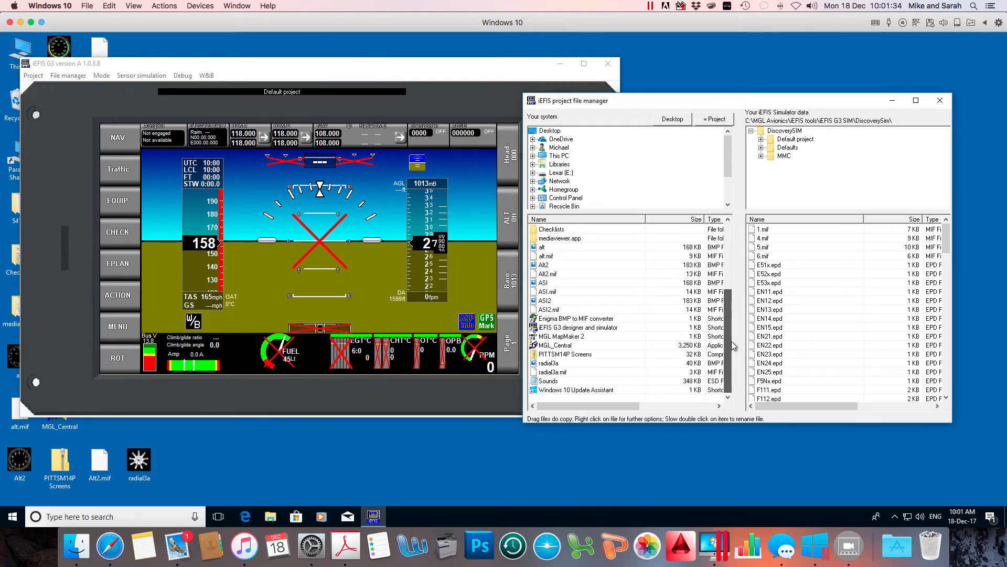
{"action": "left_click_drag", "start_coordinate": [732, 343], "coordinate": [735, 225]}
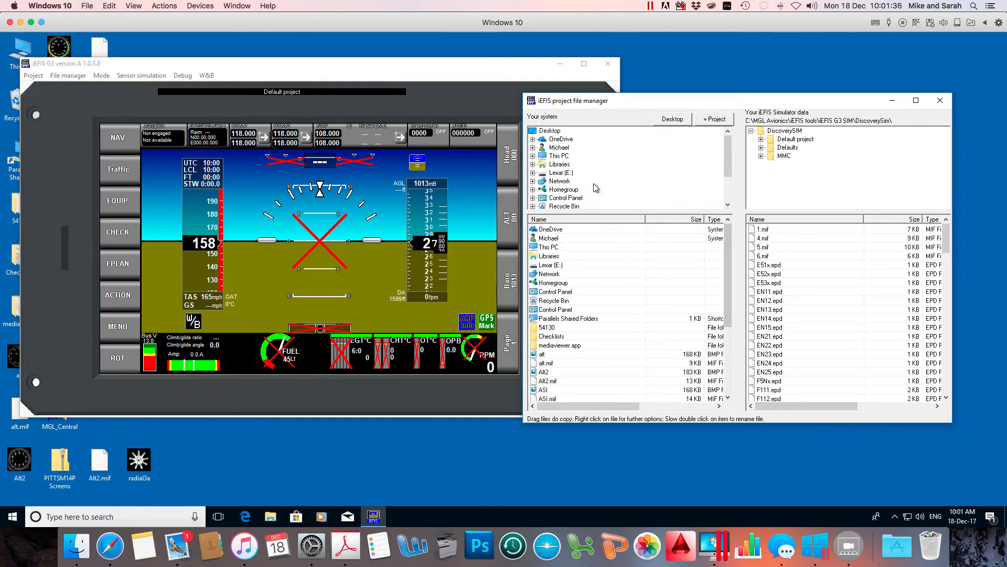
{"action": "left_click", "coordinate": [561, 173]}
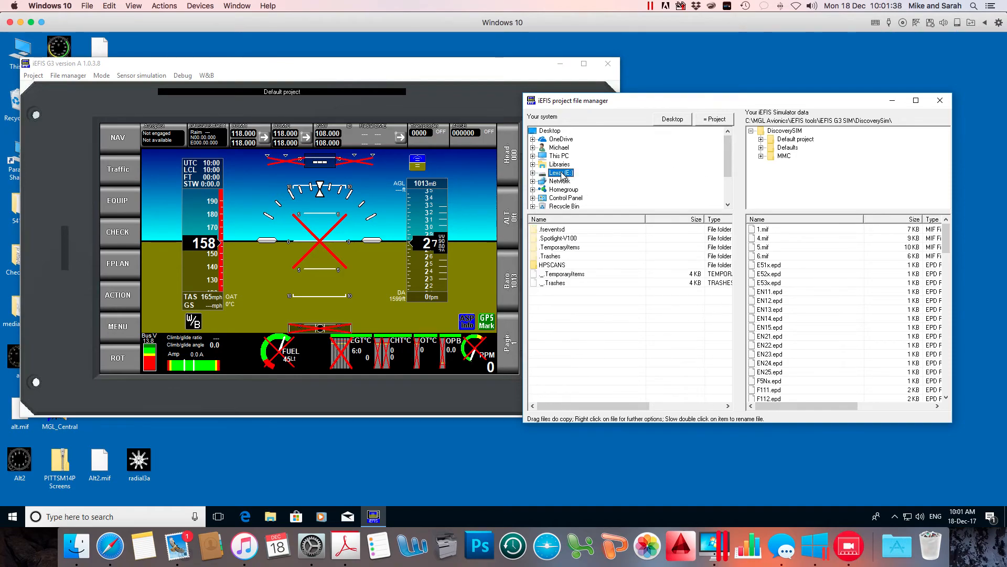
{"action": "left_click", "coordinate": [763, 229]}
{"action": "scroll", "coordinate": [840, 372], "scroll_direction": "down", "scroll_amount": 20}
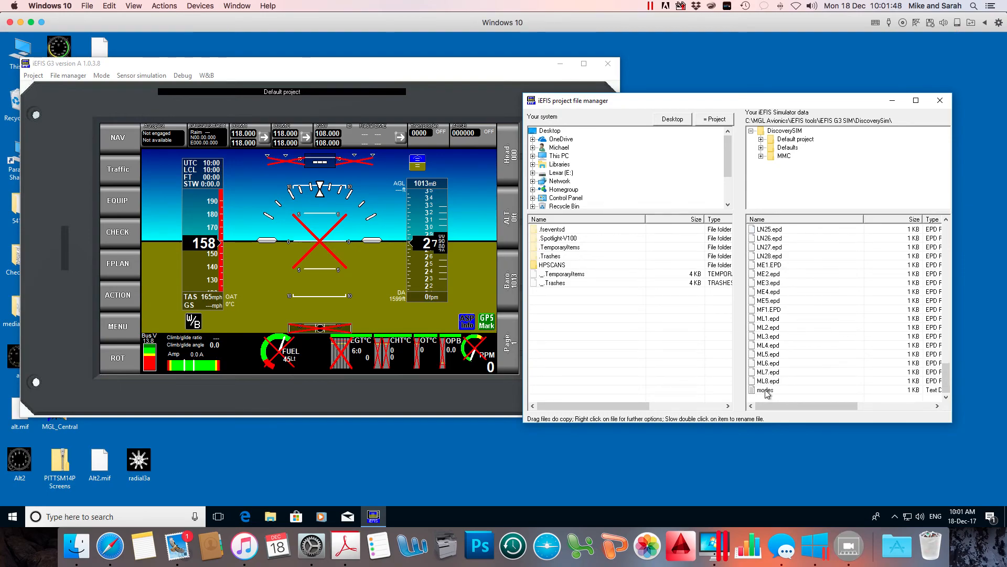
{"action": "key", "text": "ctrl+a"}
{"action": "left_click_drag", "start_coordinate": [754, 244], "coordinate": [562, 159]}
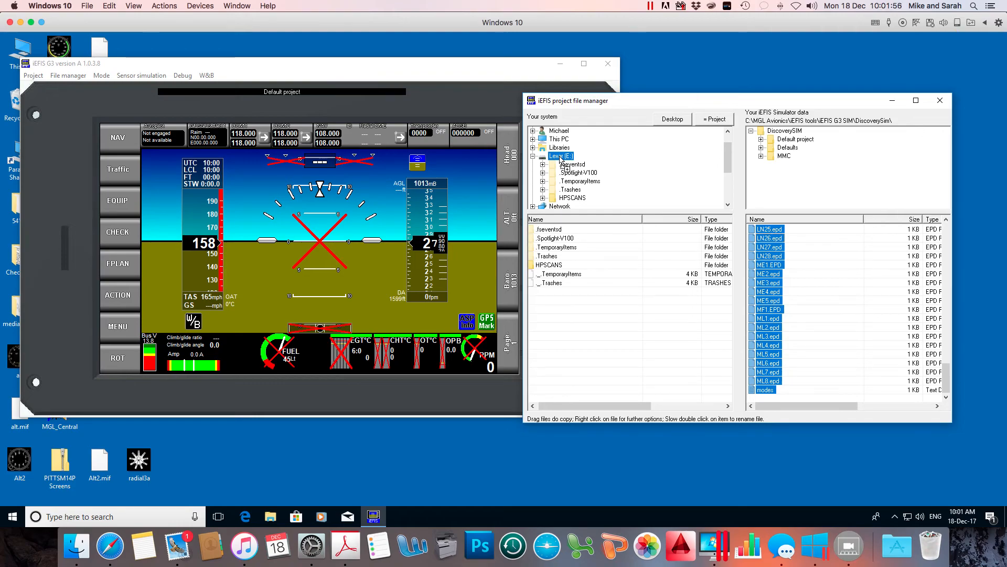
{"action": "left_click_drag", "start_coordinate": [561, 157], "coordinate": [561, 157]}
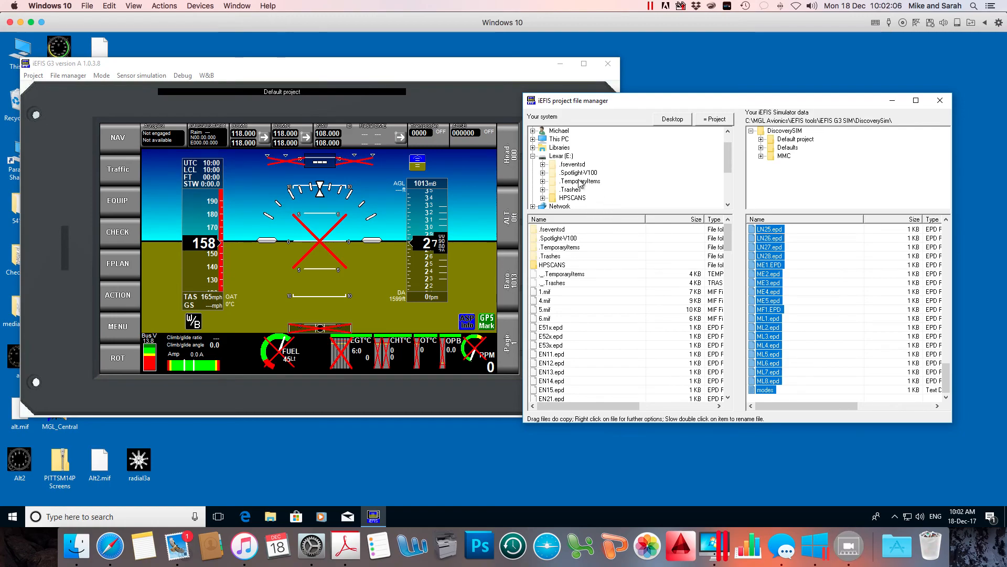
Look through the contents of the Lexar (E:) drive to check the copied module and image files.
{"action": "left_click", "coordinate": [567, 158]}
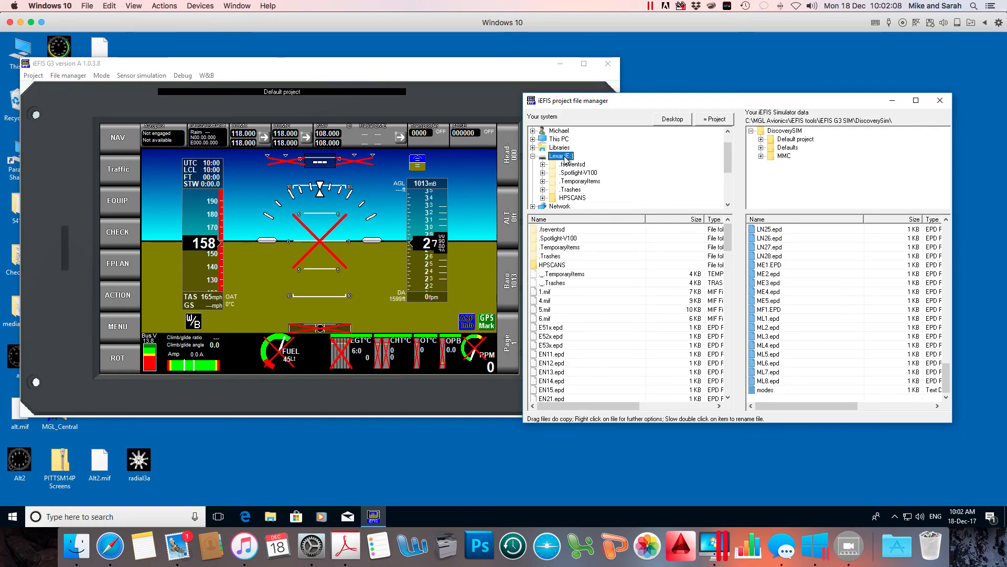
{"action": "scroll", "coordinate": [564, 317], "scroll_direction": "down", "scroll_amount": 7}
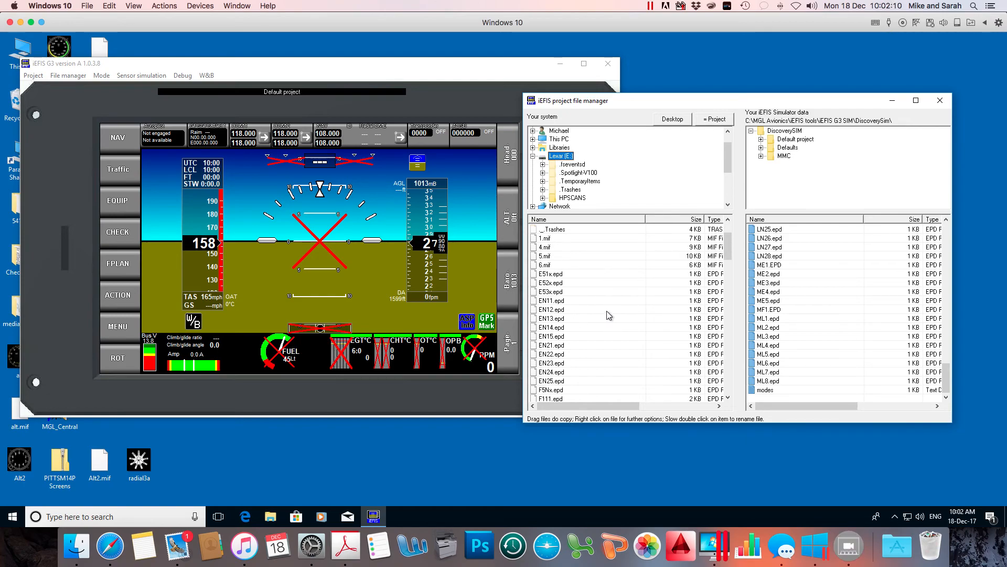
{"action": "scroll", "coordinate": [542, 321], "scroll_direction": "down", "scroll_amount": 20}
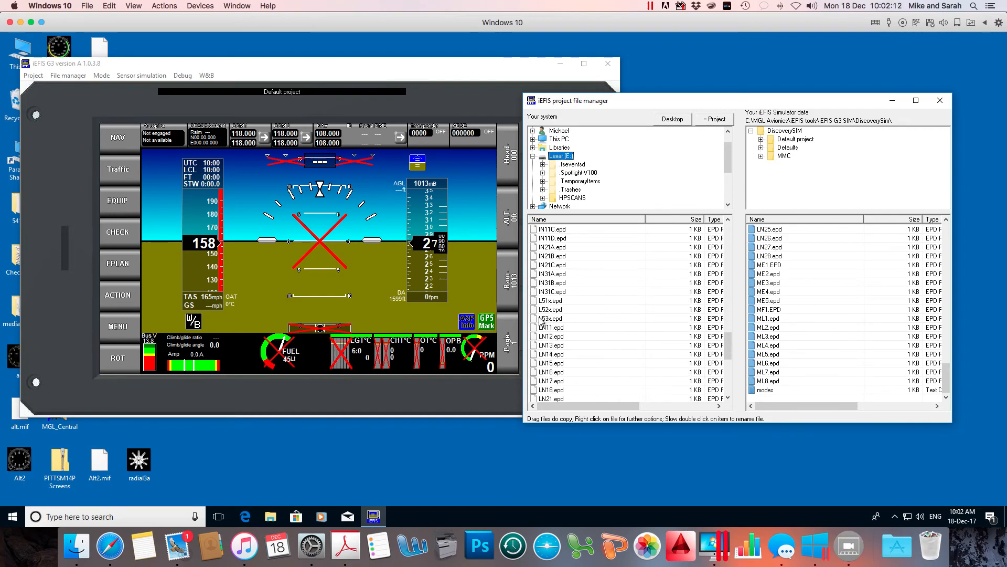
{"action": "scroll", "coordinate": [541, 321], "scroll_direction": "right", "scroll_amount": 3}
{"action": "scroll", "coordinate": [542, 320], "scroll_direction": "up", "scroll_amount": 15}
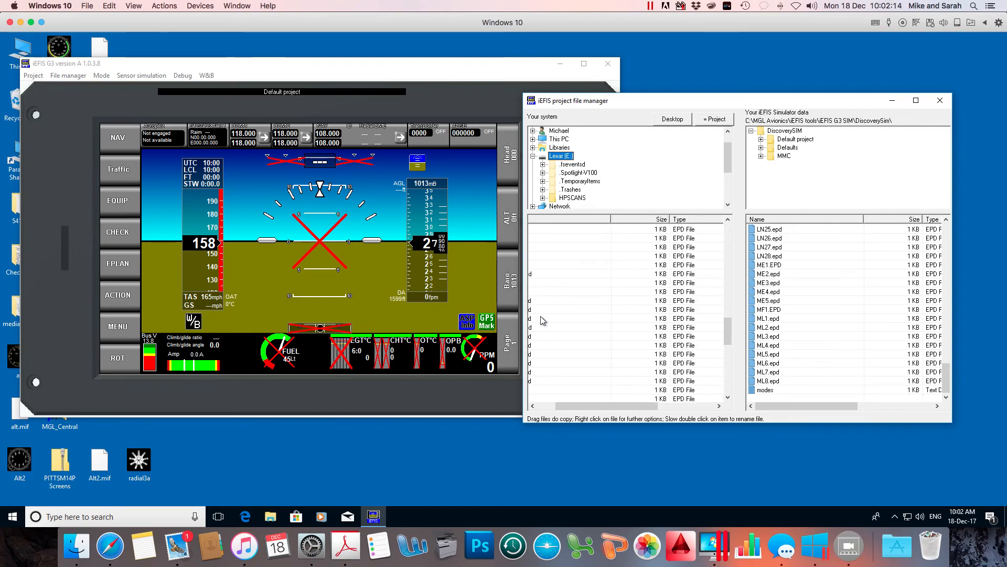
{"action": "scroll", "coordinate": [541, 318], "scroll_direction": "up", "scroll_amount": 3}
{"action": "scroll", "coordinate": [542, 317], "scroll_direction": "left", "scroll_amount": 3}
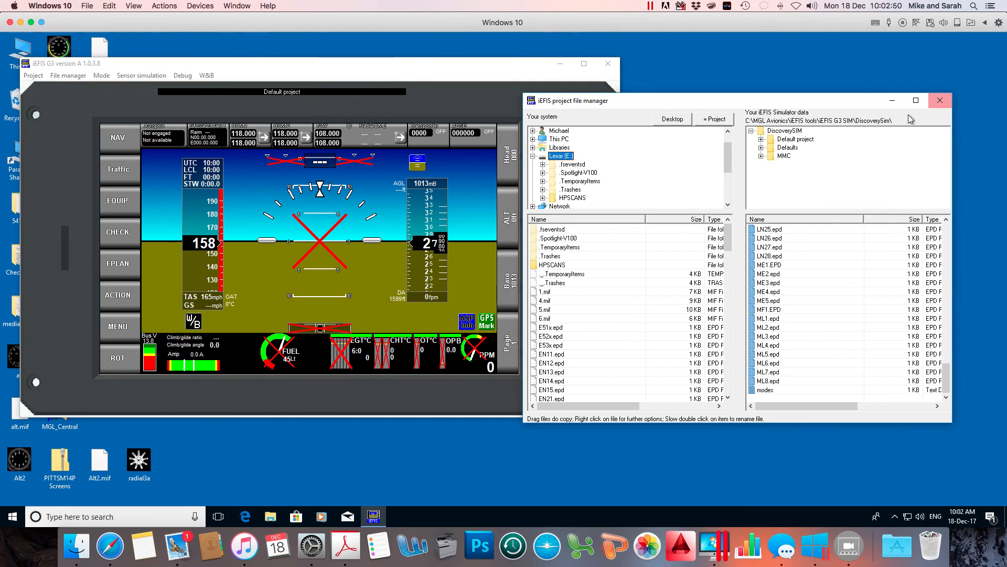
{"action": "mouse_move", "coordinate": [757, 99]}
{"action": "left_mouse_down"}
{"action": "mouse_move", "coordinate": [775, 113]}
{"action": "mouse_move", "coordinate": [766, 60]}
{"action": "mouse_move", "coordinate": [756, 89]}
{"action": "left_mouse_up"}
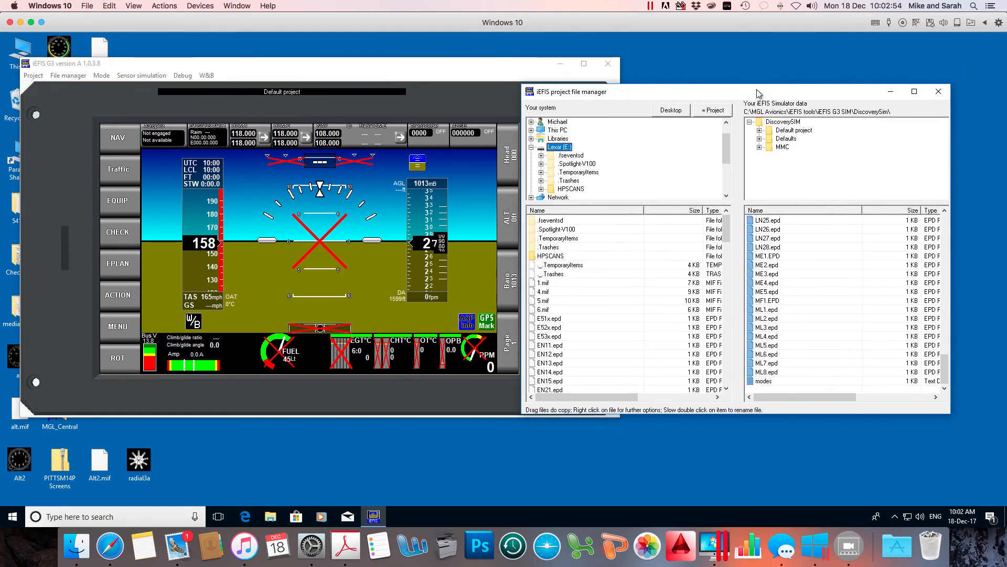